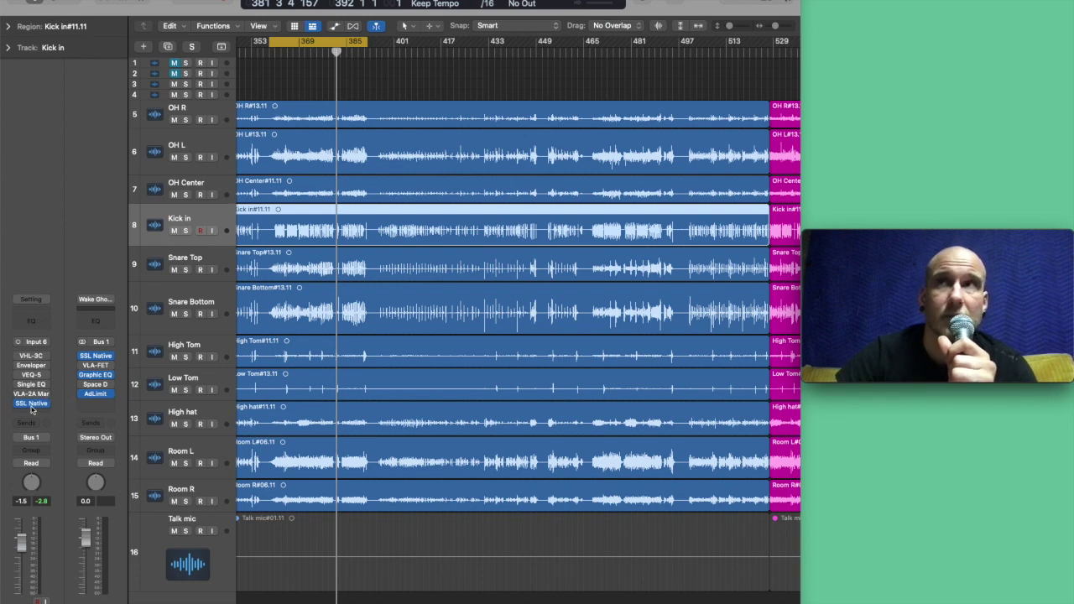
Step: Open the Kick in track's SSL Native Channel Strip 2 and the Drum Bus's SSL Native Bus Compressor 2, and arrange their windows side by side
left_click(32, 403)
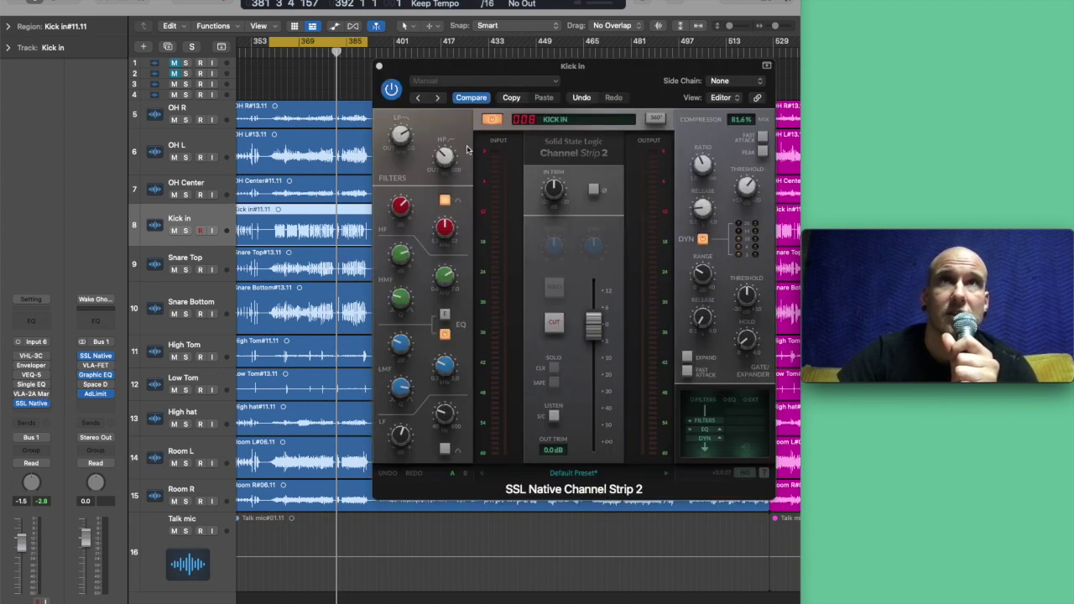
left_click_drag(493, 69, 482, 150)
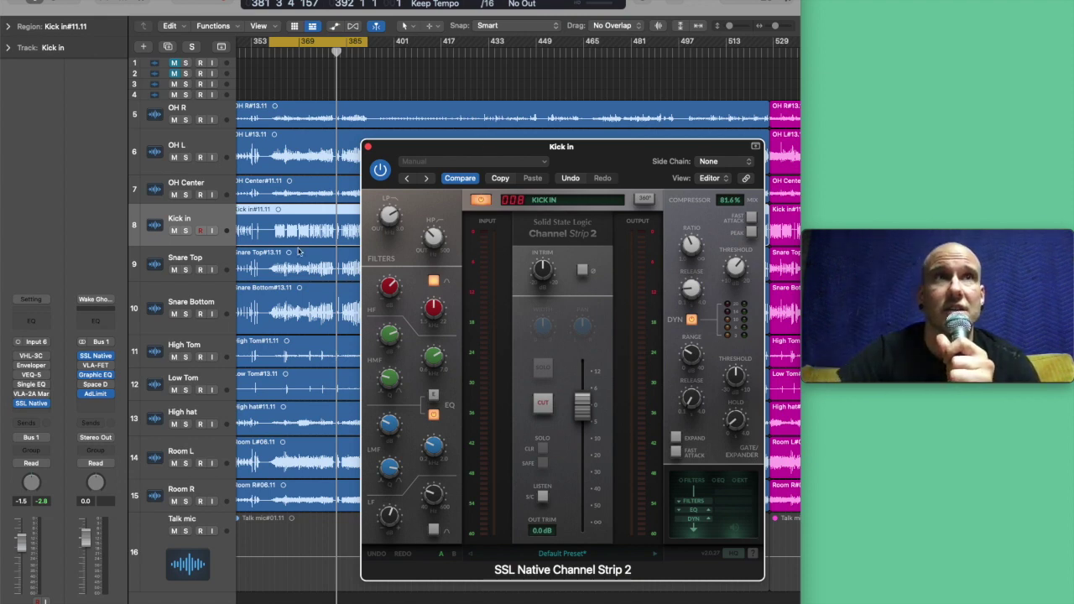
left_click(96, 356)
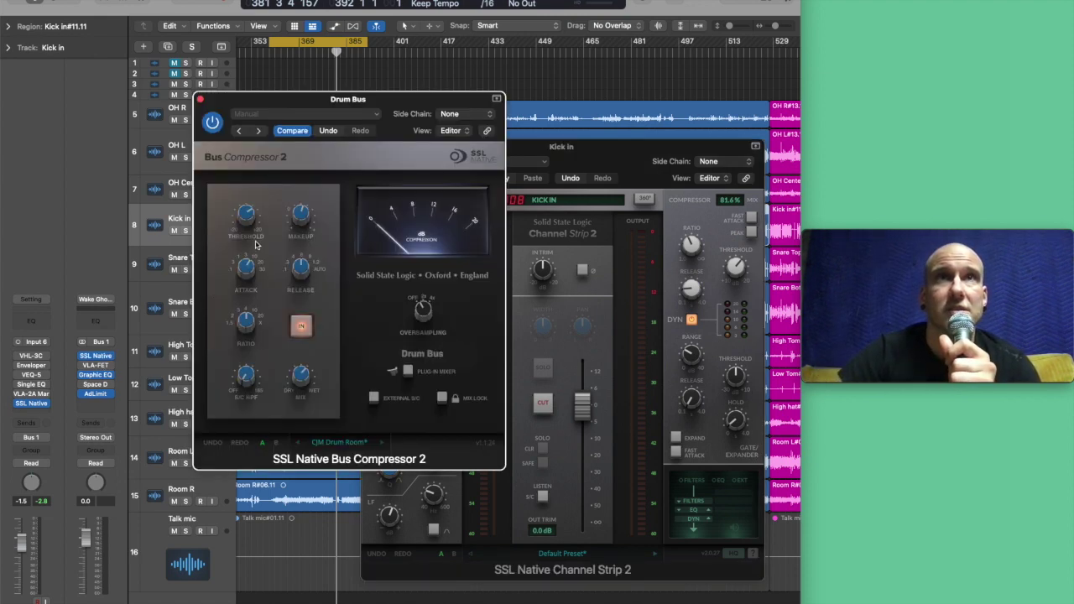
left_click_drag(315, 105, 165, 109)
left_click_drag(401, 151, 399, 111)
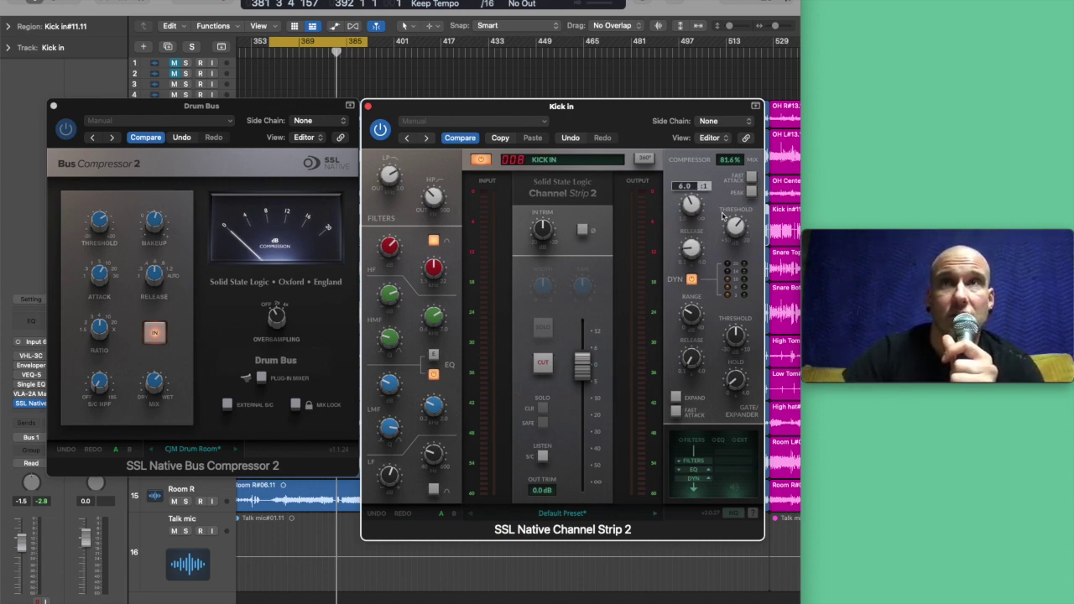
Step: Examine the channel strip's compressor and gate controls and the bus compressor on the Drum Bus, and close both plug-in windows
mouse_move(726, 225)
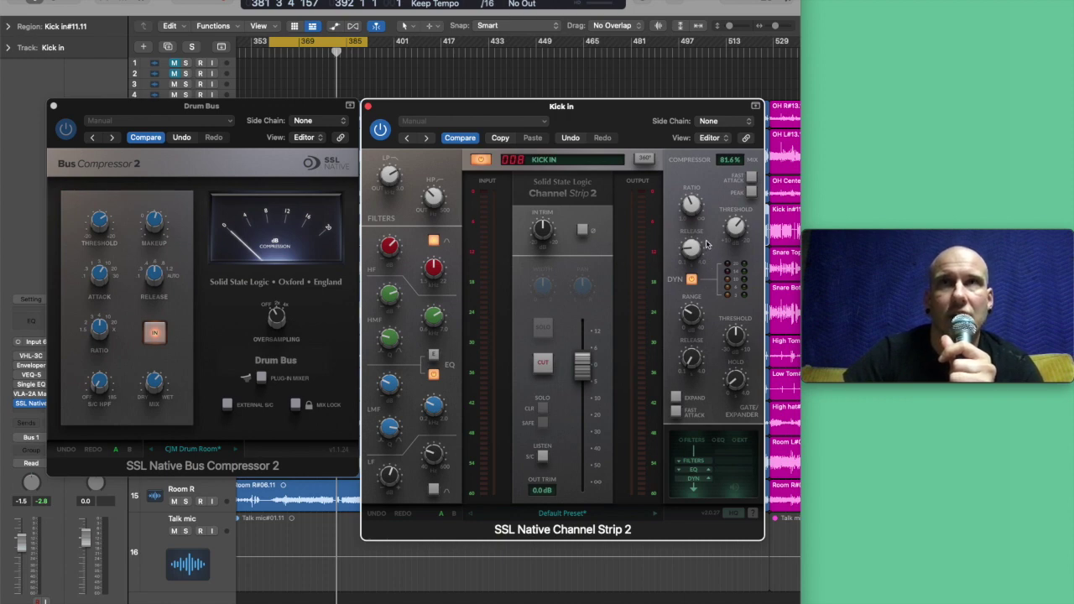
mouse_move(701, 247)
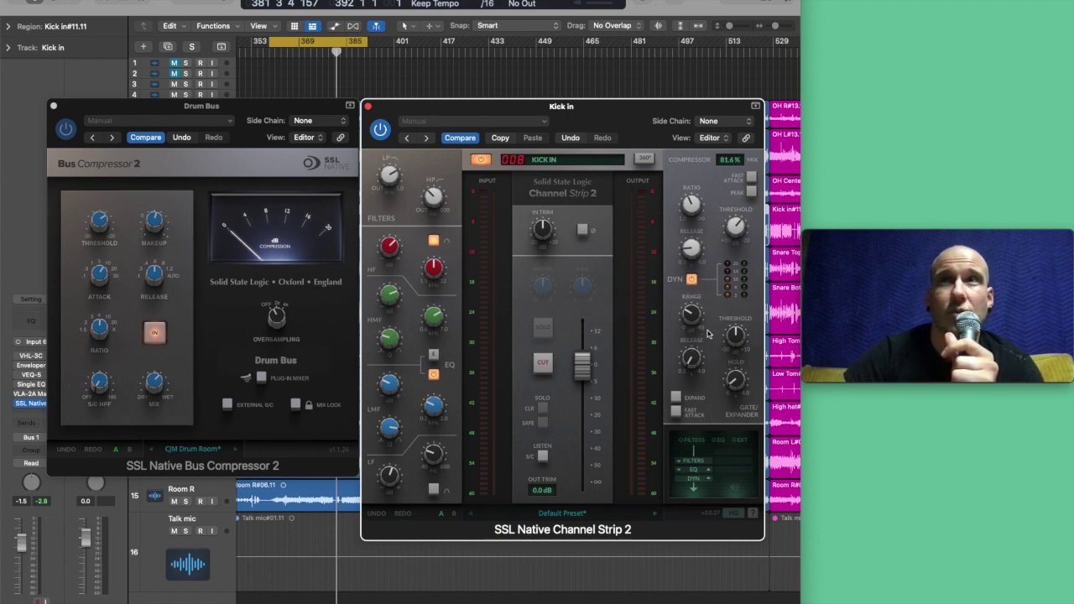
mouse_move(698, 356)
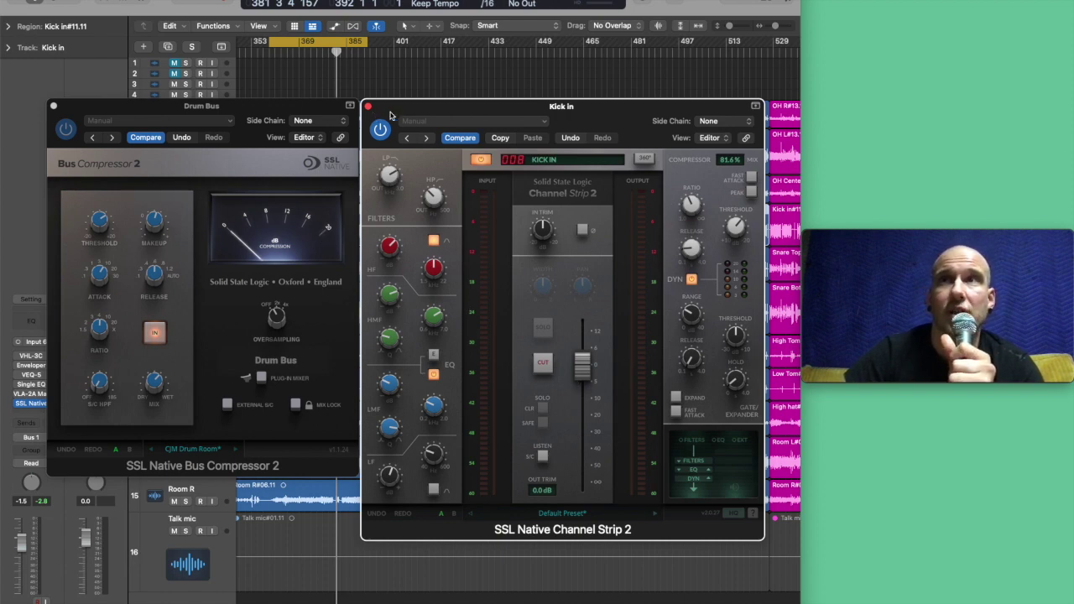
left_click(242, 109)
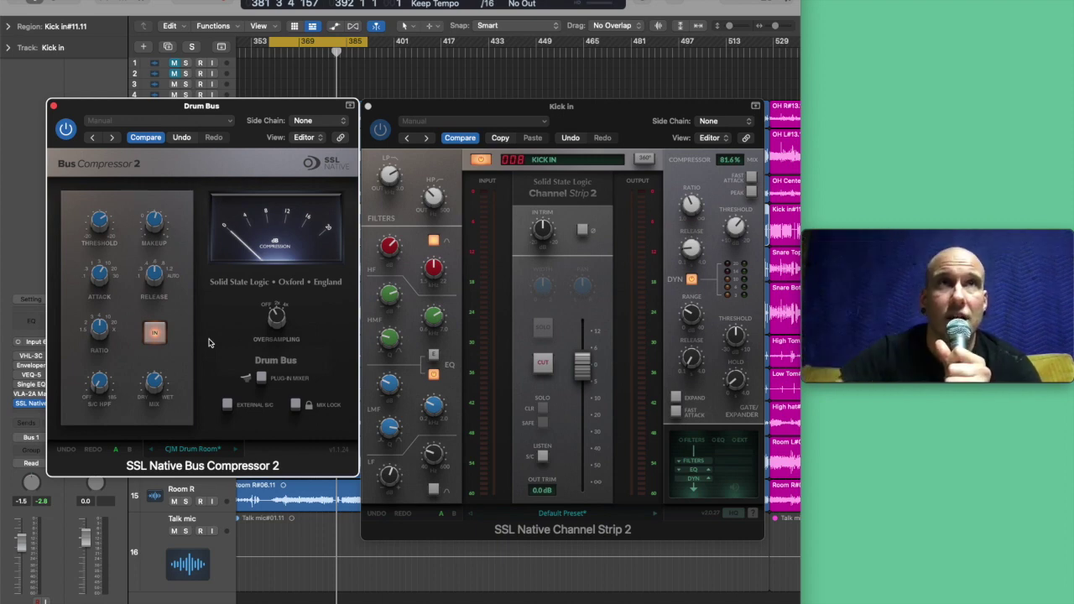
left_click(53, 106)
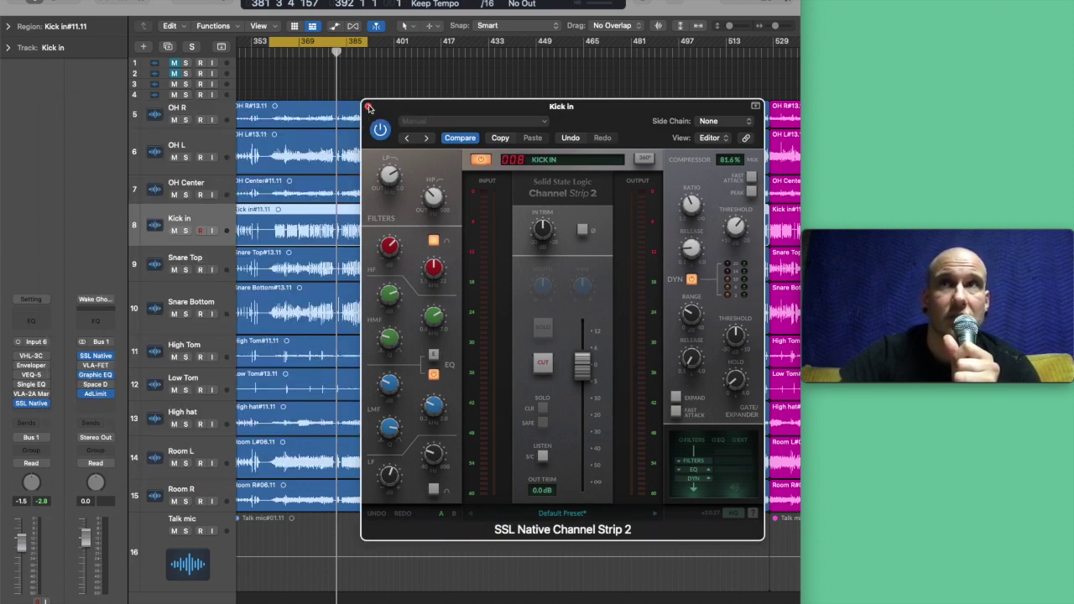
left_click(368, 108)
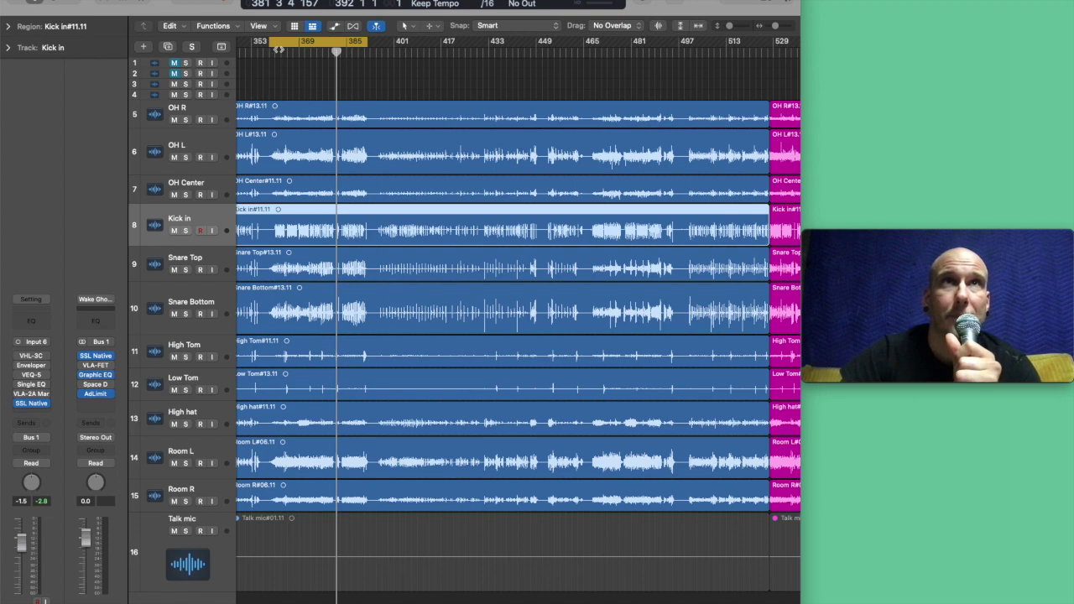
Step: Listen to the full drum mix from bar 360 and stop playback
left_click(273, 52)
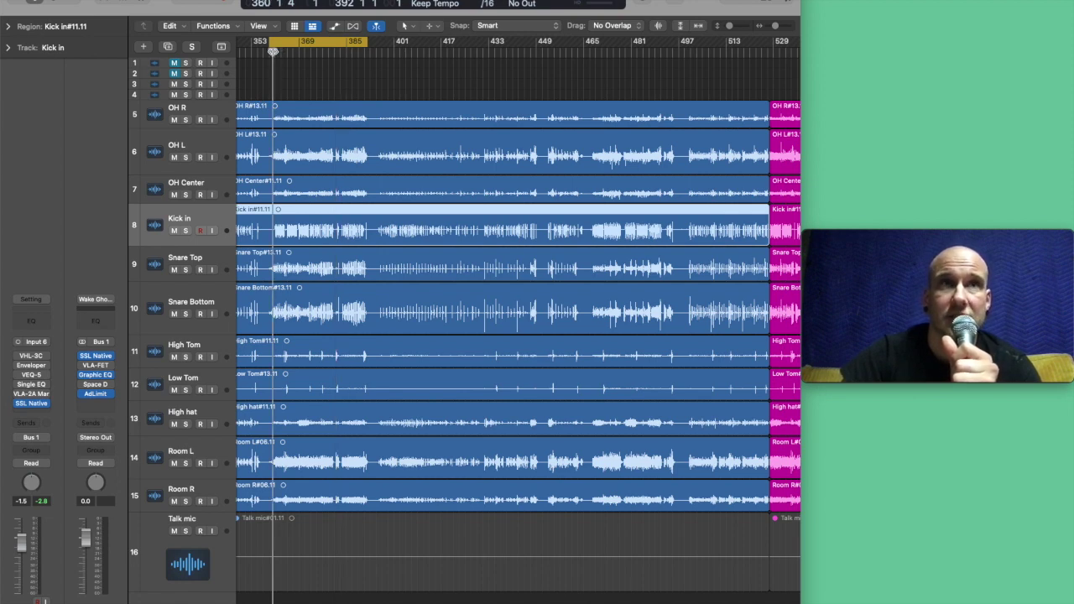
key("space")
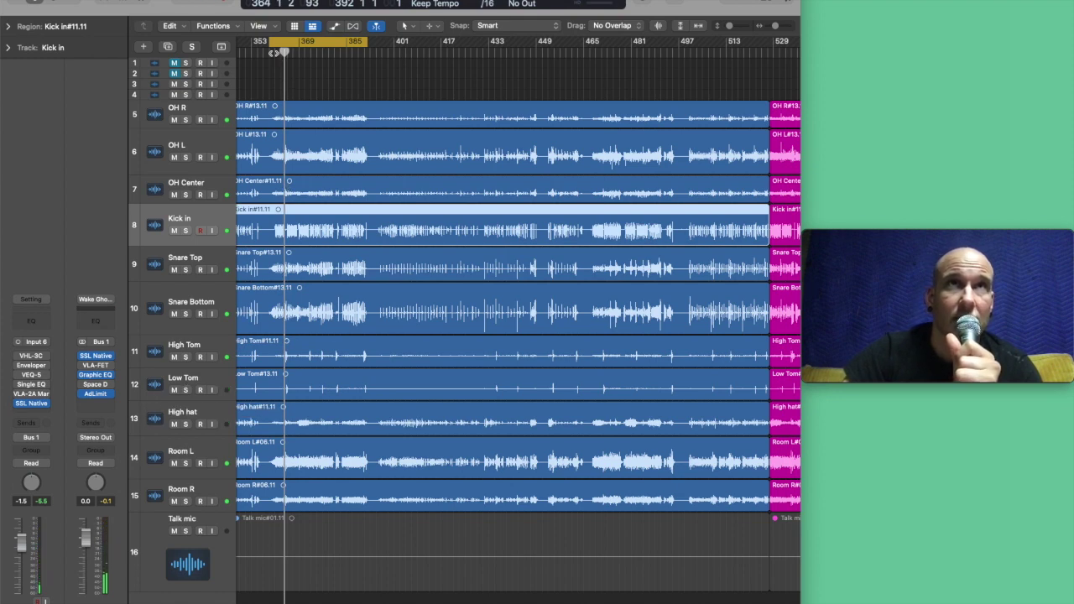
key("space")
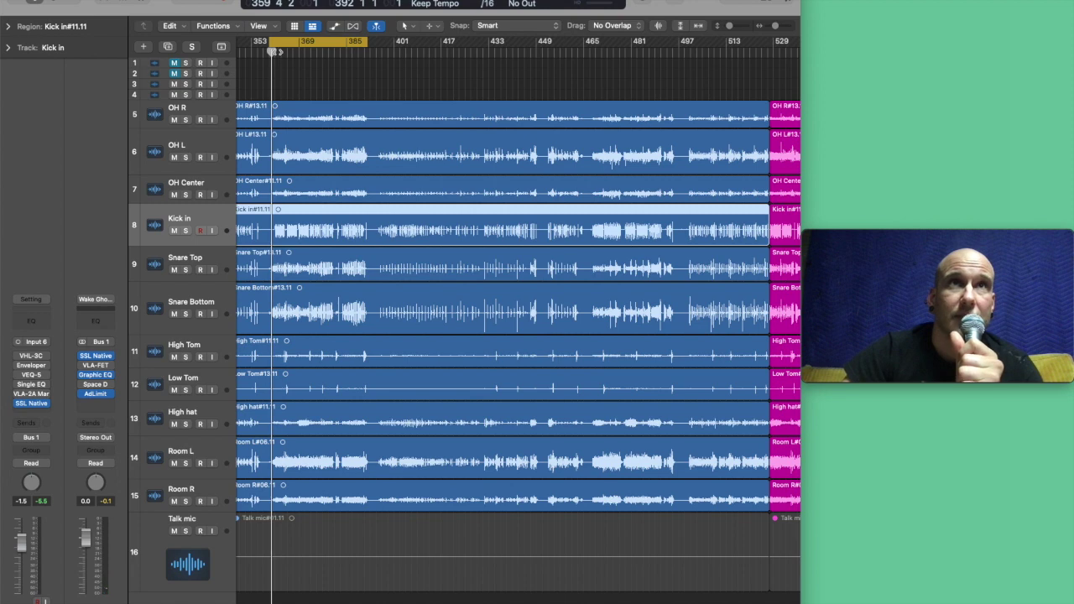
Step: Solo the Kick in track and, during playback, compare its VHL-3C, Enveloper, VEQ-5, Single EQ and VLA-2A chain with the SSL Native channel strip
left_click(185, 231)
key("space")
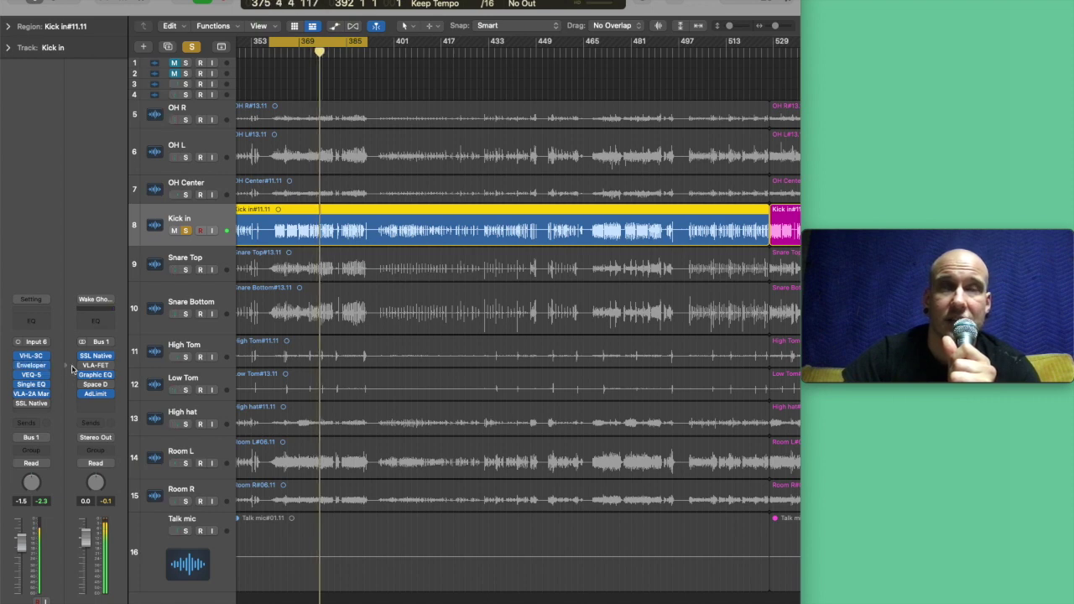
left_click_drag(30, 407, 31, 404)
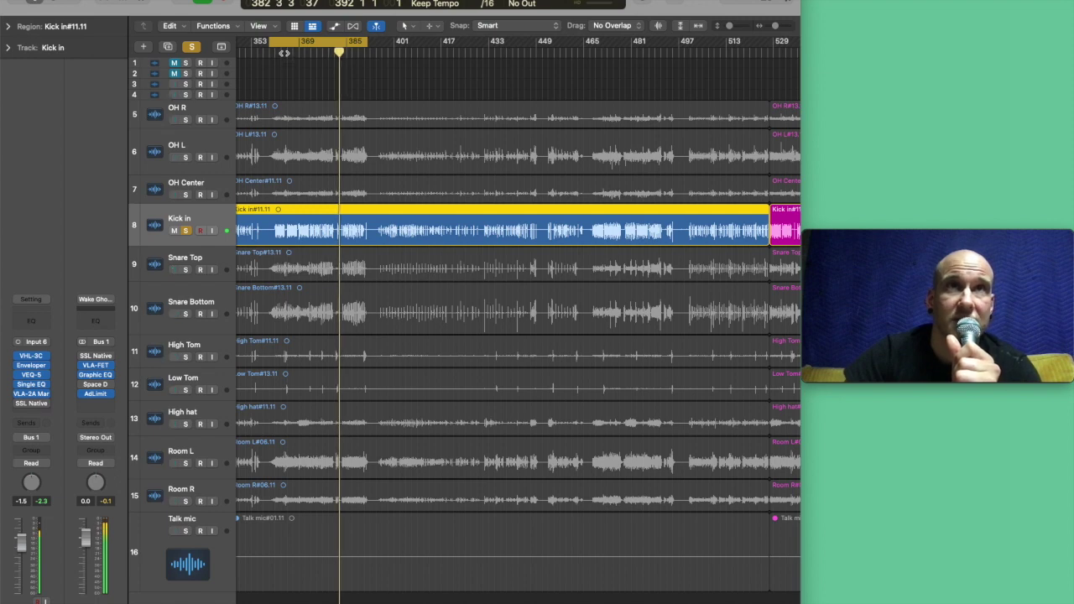
left_click(286, 52)
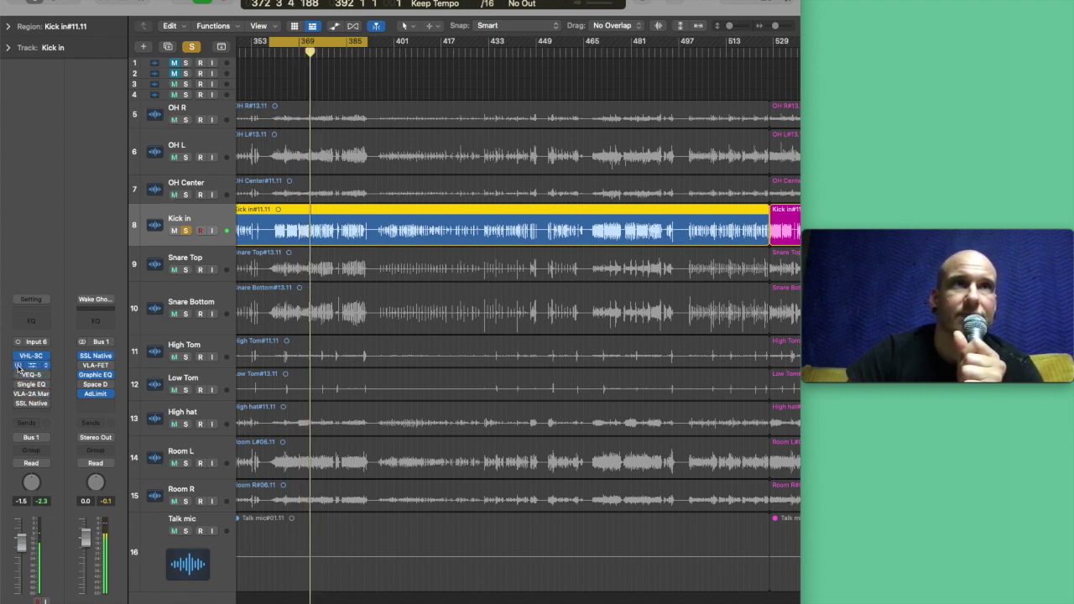
left_click(20, 404)
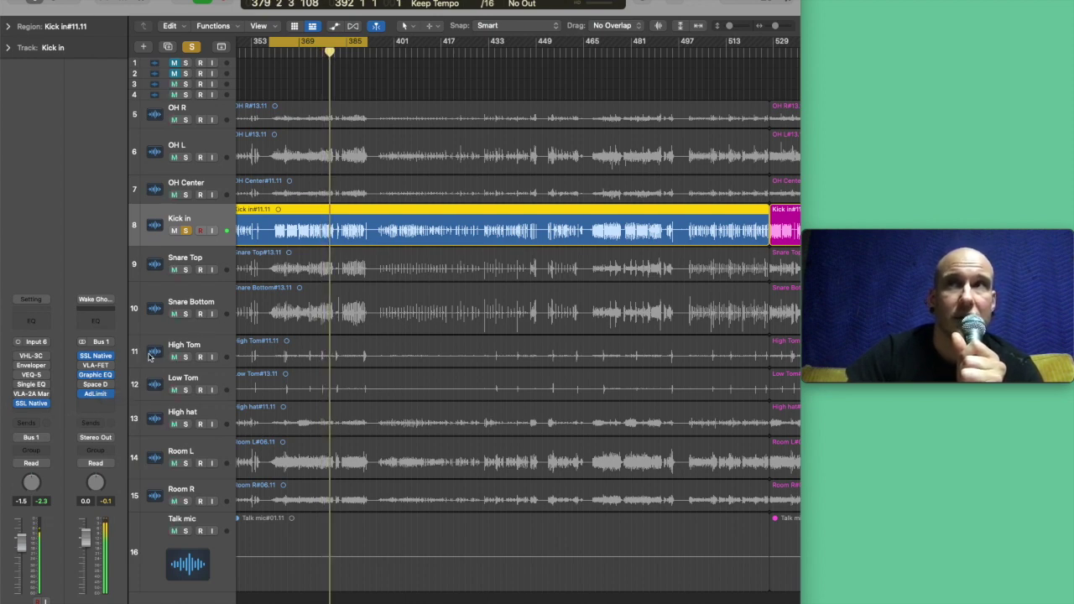
Step: Compare VLA-FET with the SSL Native compressor on the drum bus while the kick plays, leaving SSL Native active
mouse_move(82, 356)
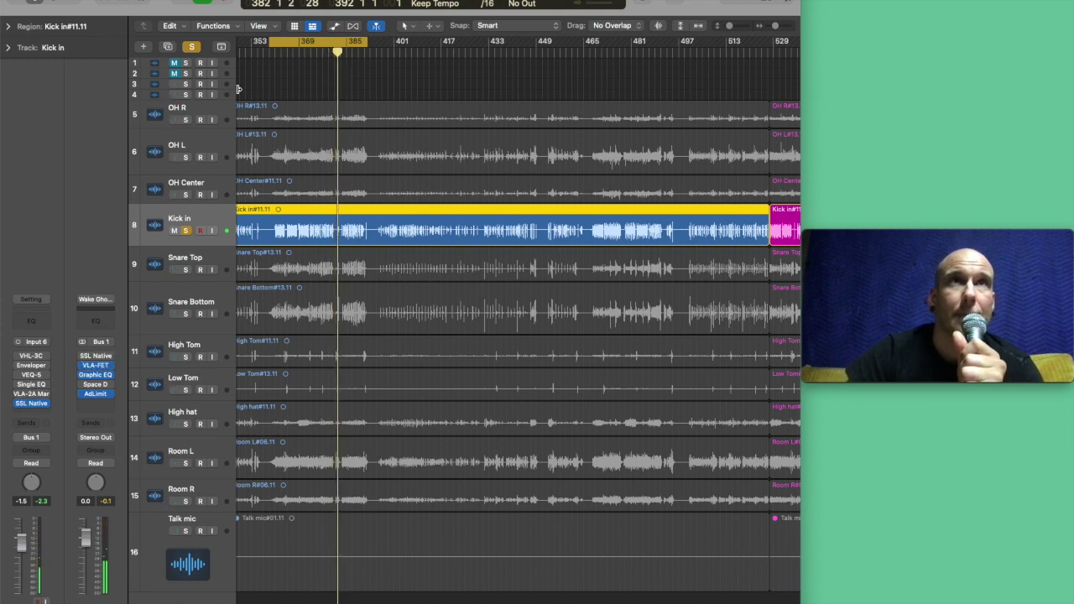
left_click(289, 52)
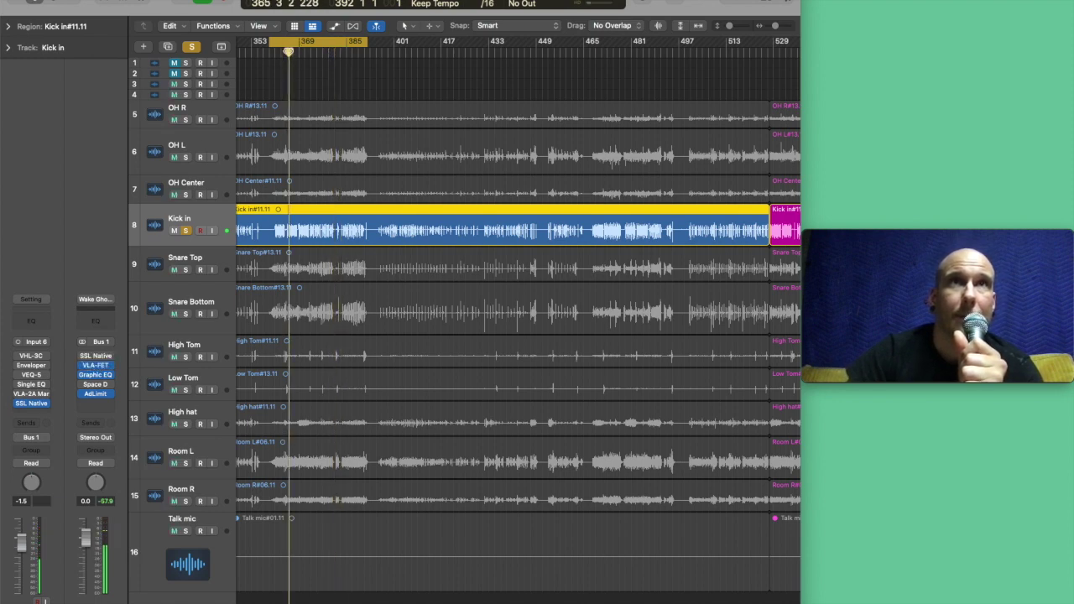
mouse_move(83, 366)
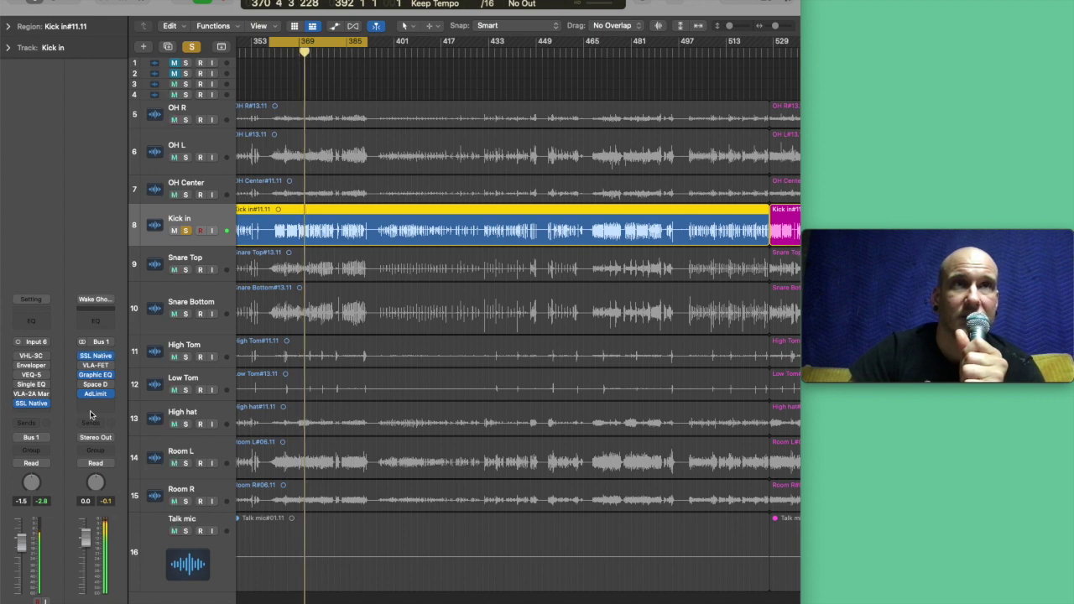
Step: Inspect the drum bus's Adaptive Limiter, compare the bus compressors on the kick with the limiter bypassed, and re-enable the limiter
left_click(95, 394)
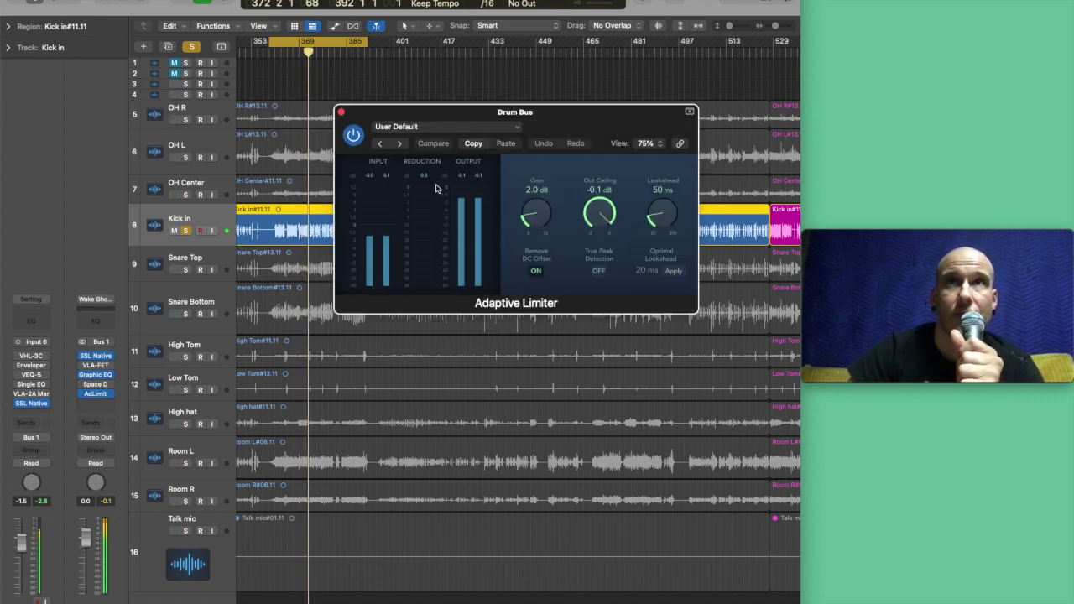
left_click(340, 111)
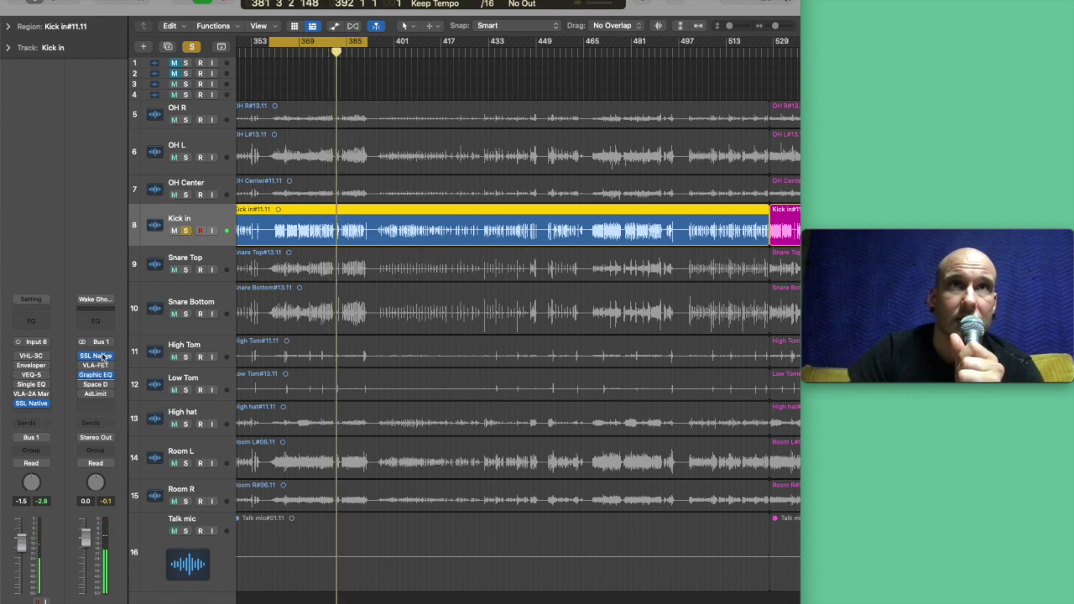
left_click(275, 62)
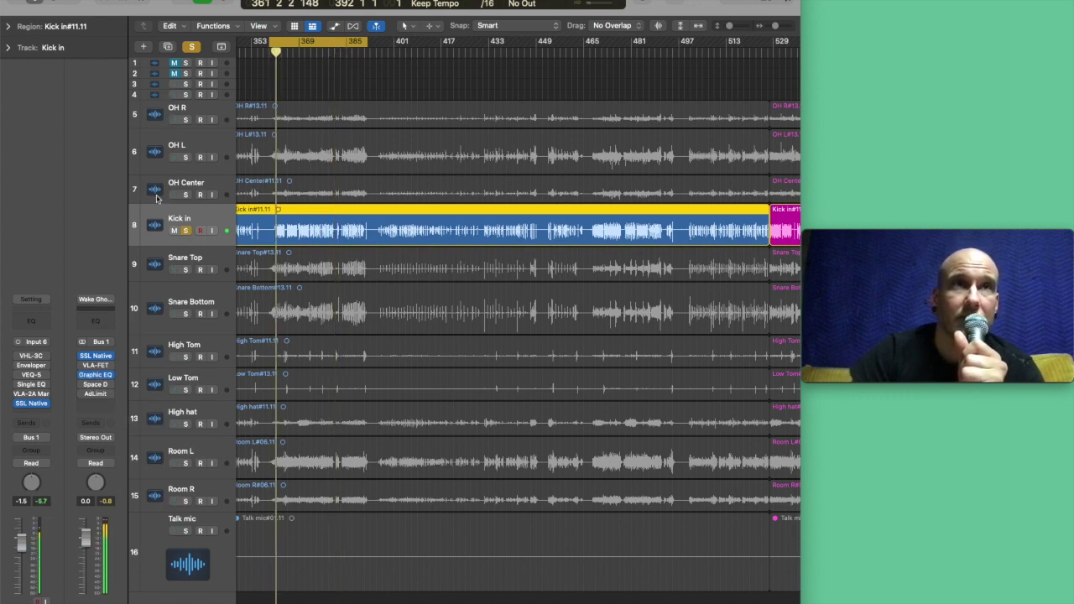
left_click(83, 366)
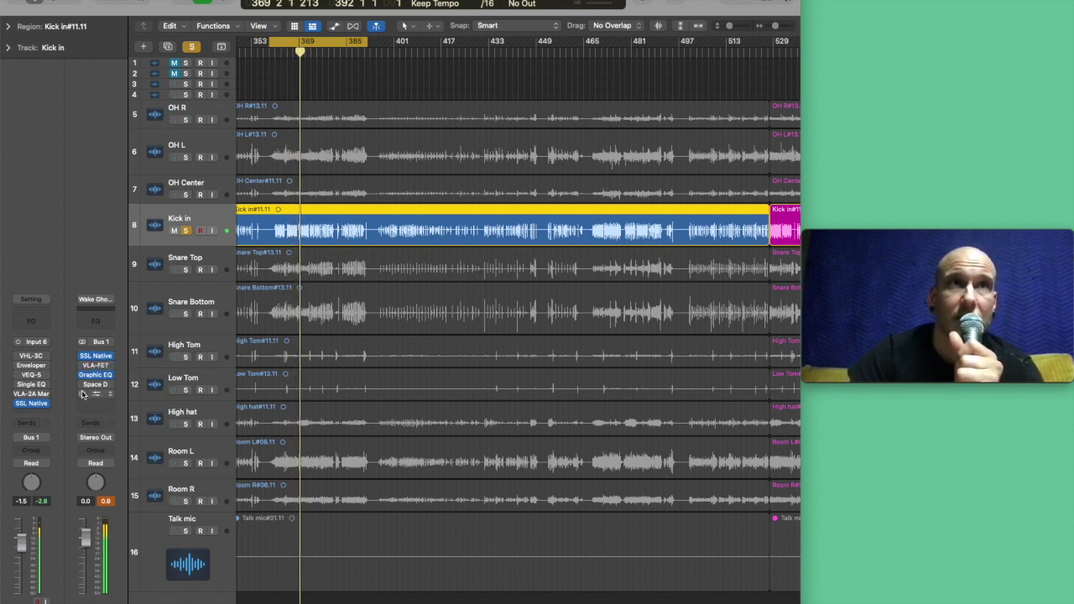
left_click(82, 391)
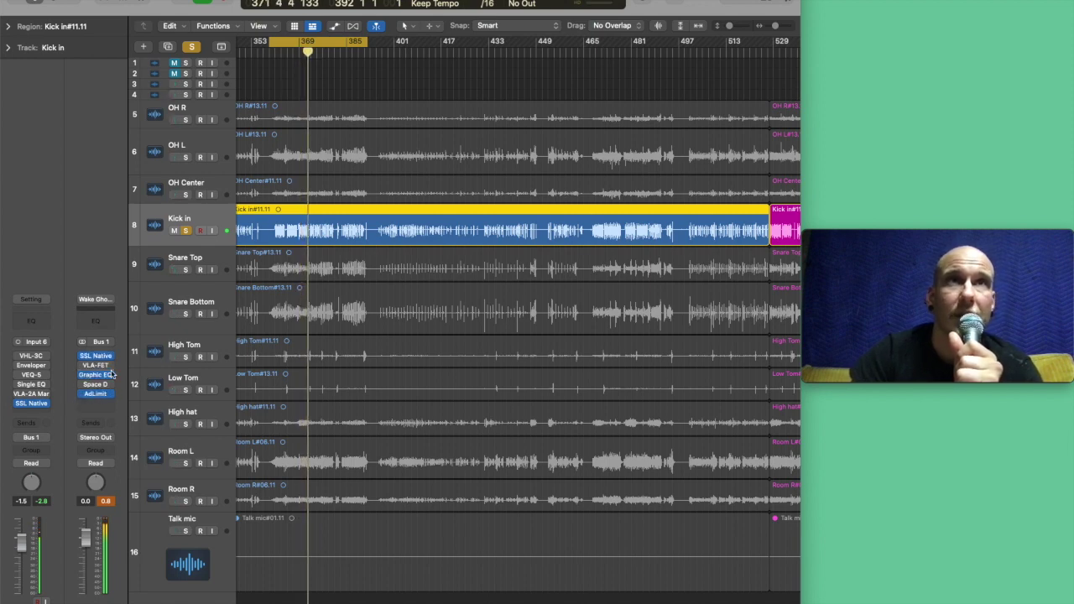
Step: Unsolo the kick, open Snare Top's SSL Native Channel Strip 2, examine its filter, EQ and gate settings, and close it
left_click(185, 230)
left_click(189, 257)
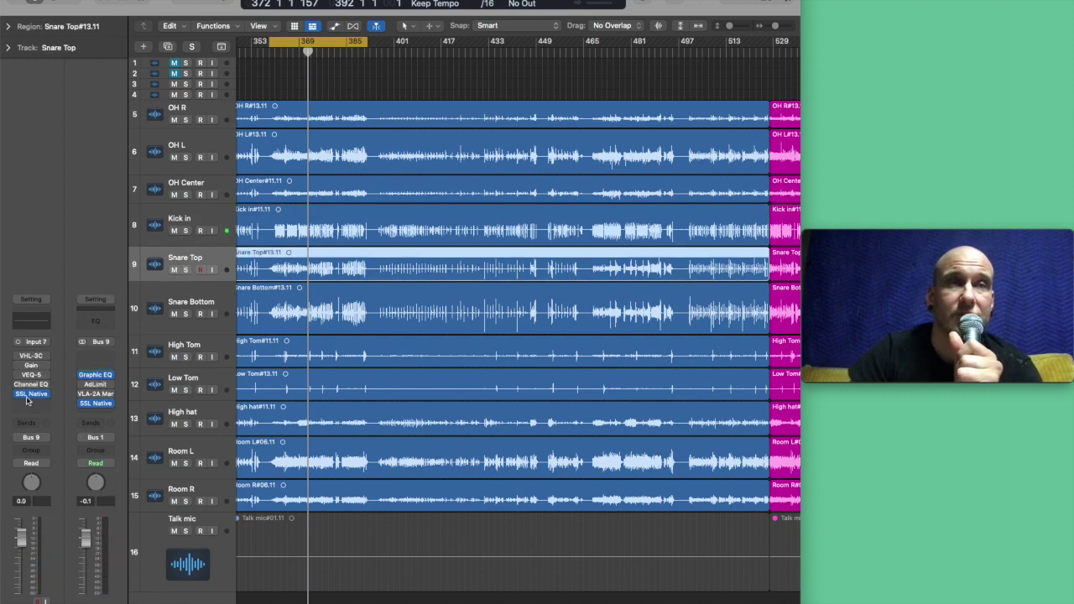
left_click(34, 397)
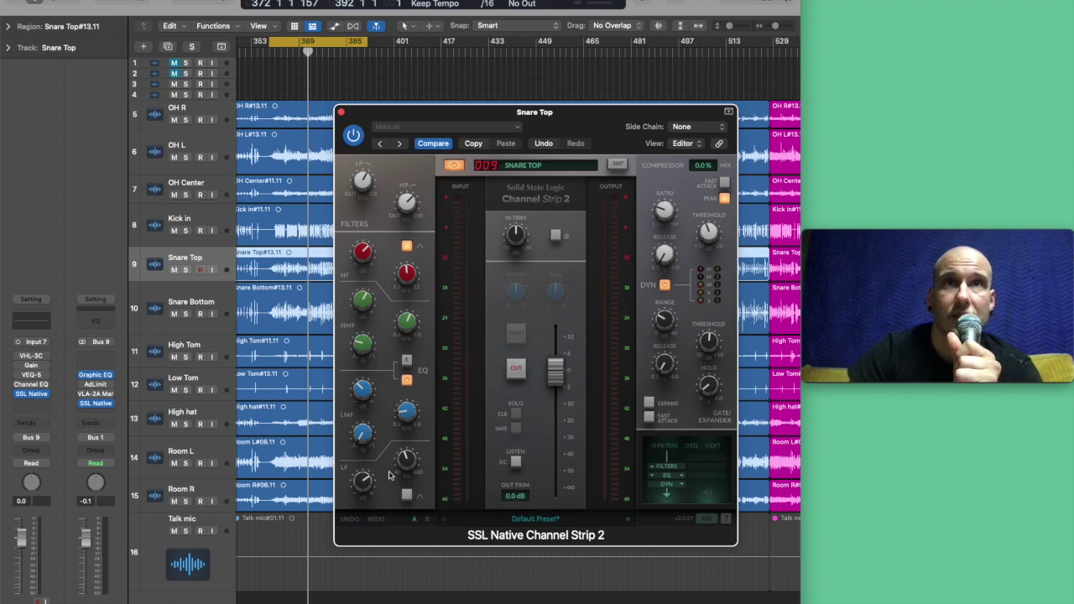
mouse_move(412, 219)
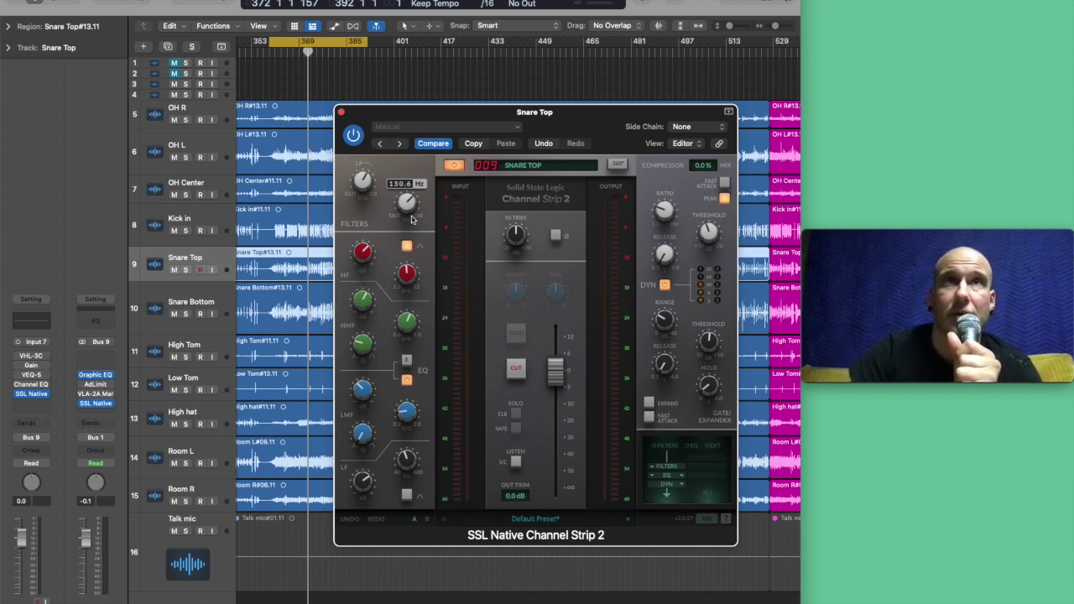
mouse_move(365, 260)
mouse_move(378, 326)
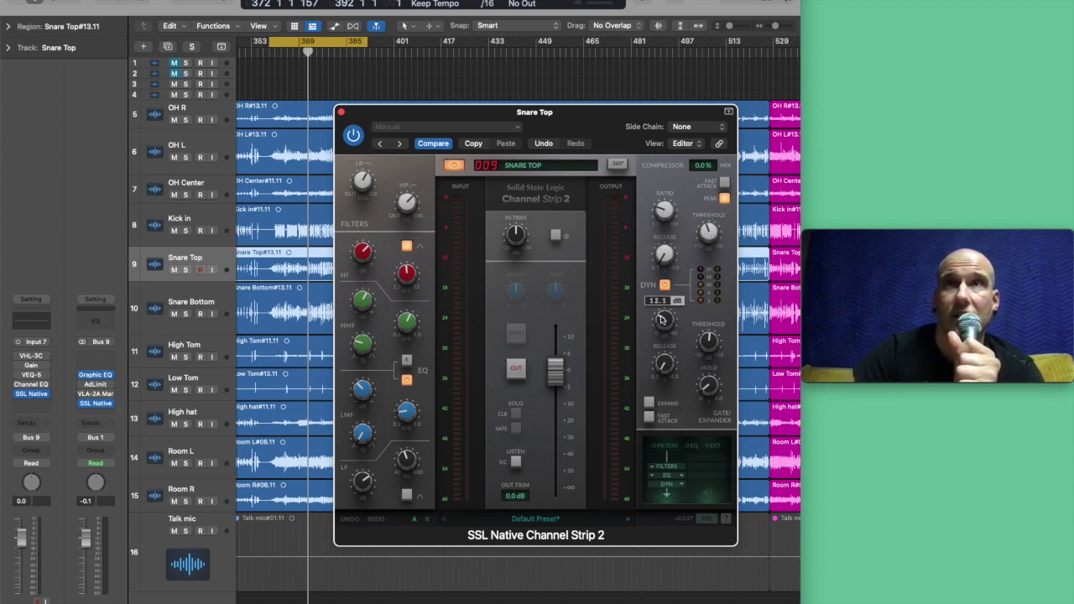
left_click(341, 112)
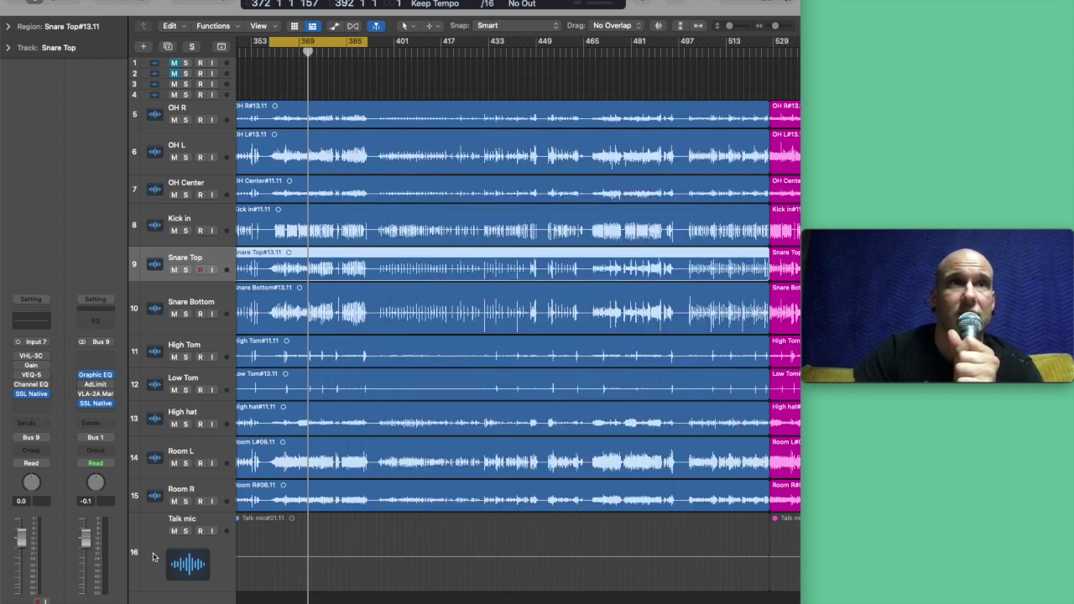
Step: Solo the snare tracks and compare their bus during playback with Graphic EQ and SSL Native bypassed and active
key("s")
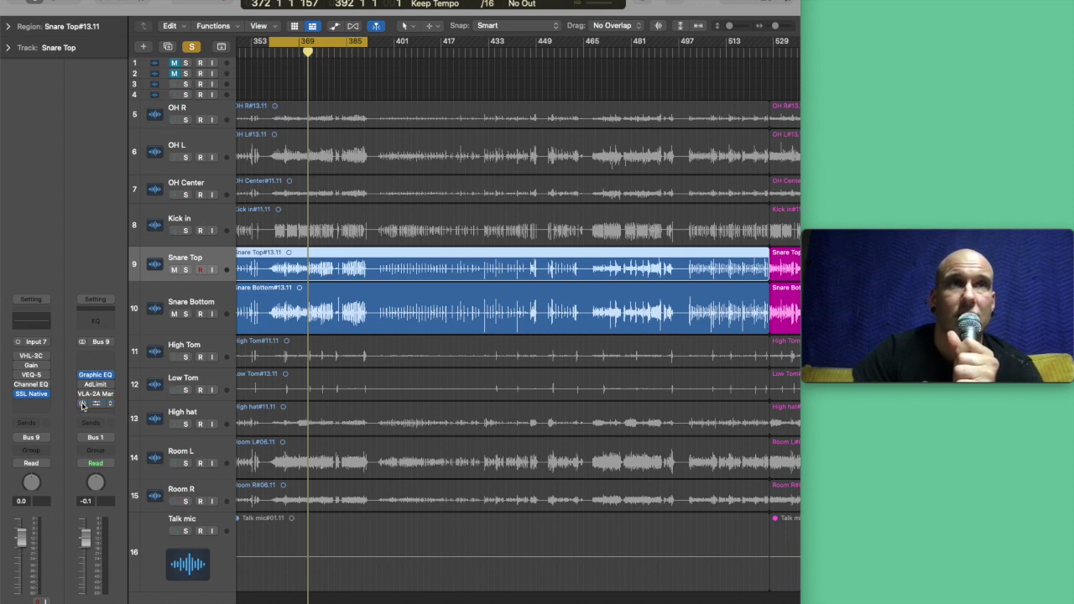
key("space")
left_click_drag(82, 406, 84, 404)
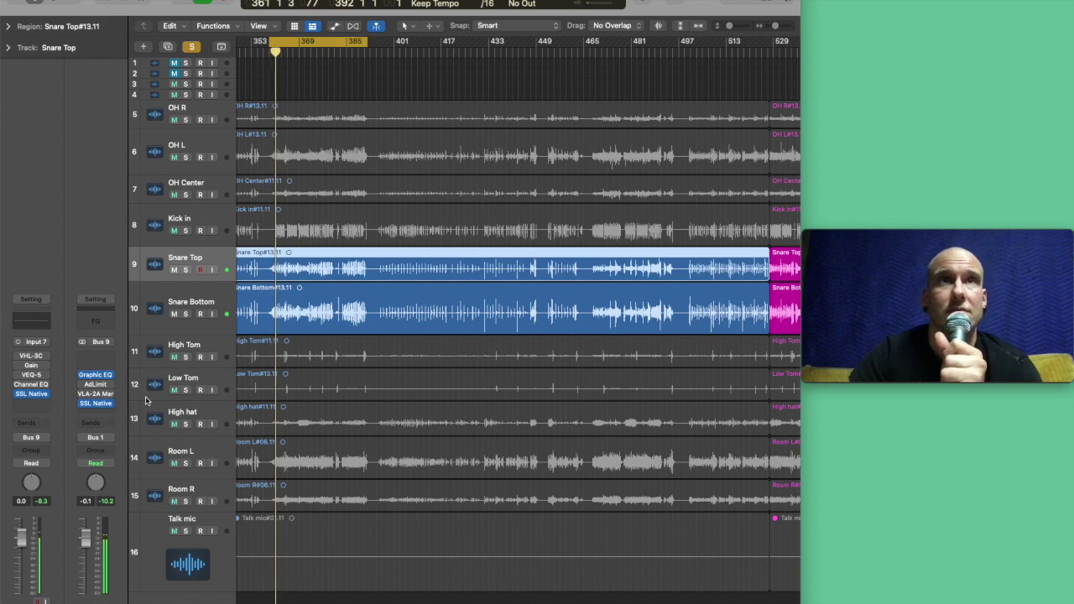
left_click(83, 375)
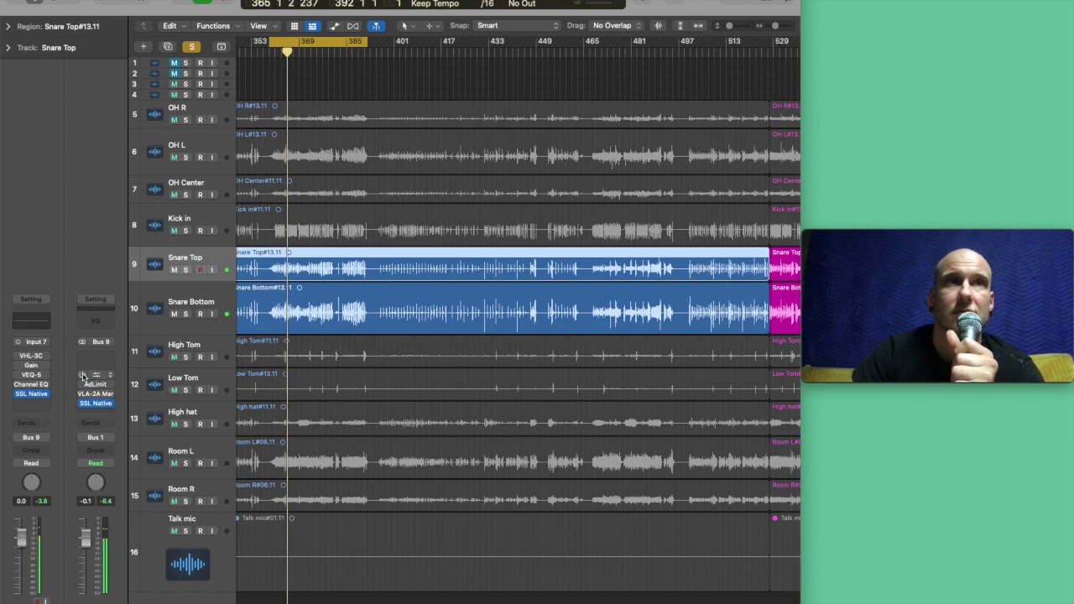
left_click(82, 403)
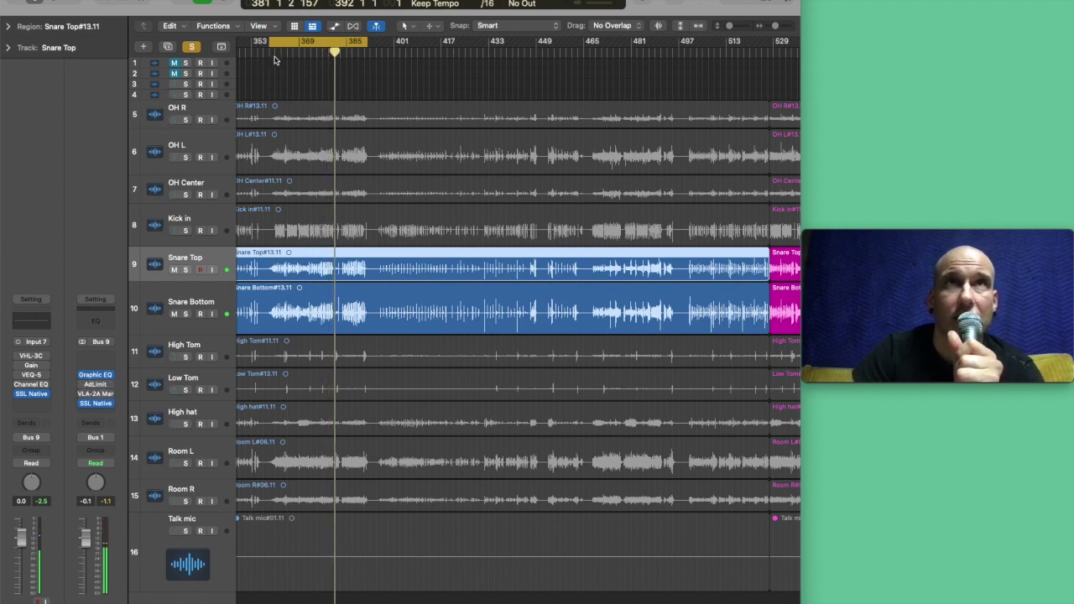
left_click(287, 60)
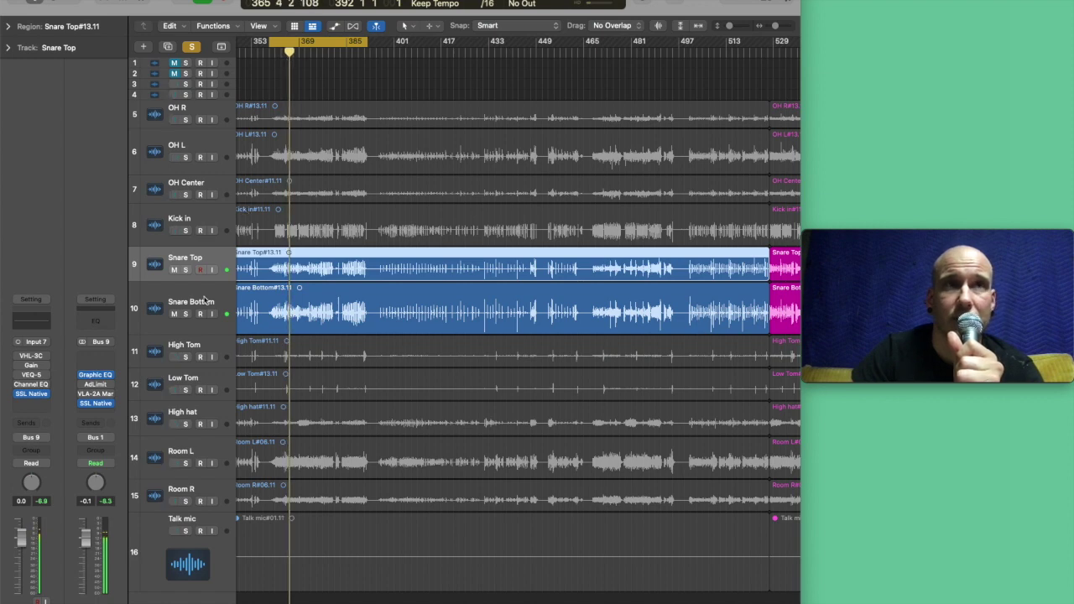
Step: Clear the snare solos, compare SSL Native with VHL-3C and VEQ-5 on soloed Snare Top, leaving the latter pair active, and unsolo it
mouse_move(82, 375)
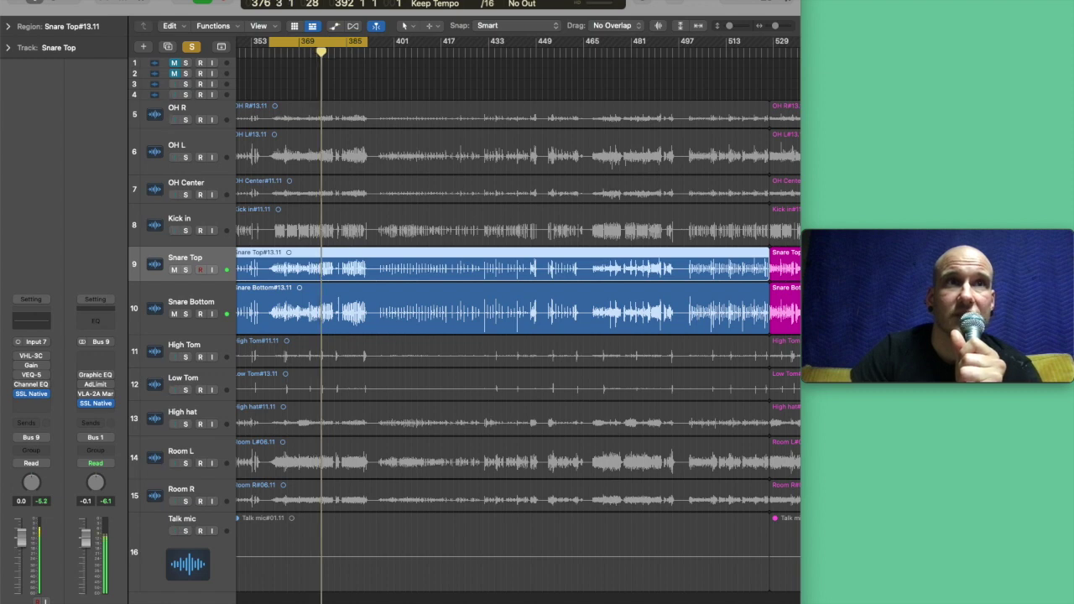
key("super+a")
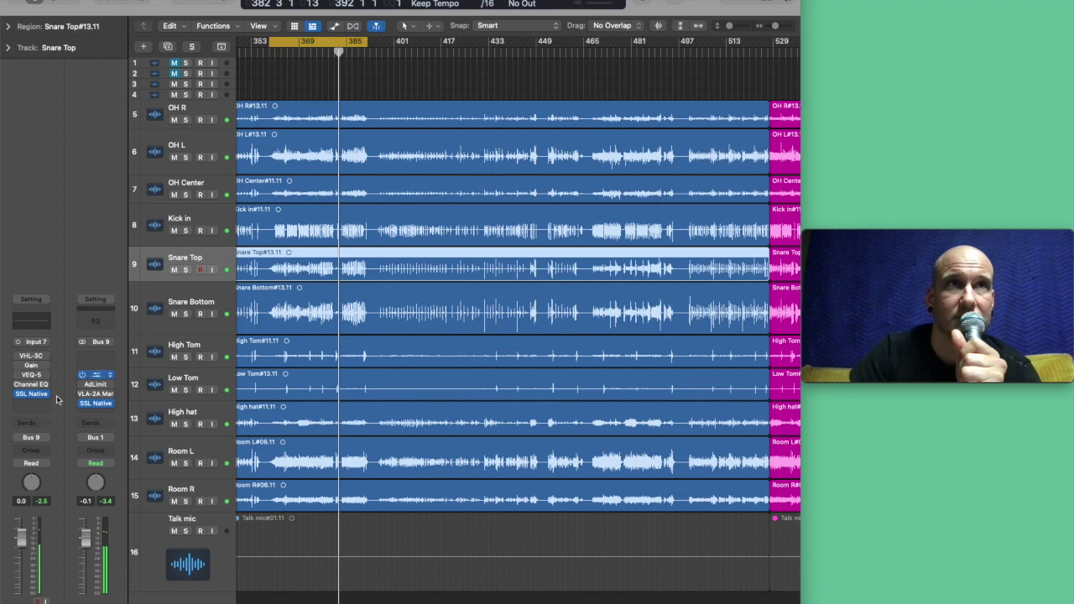
key("s")
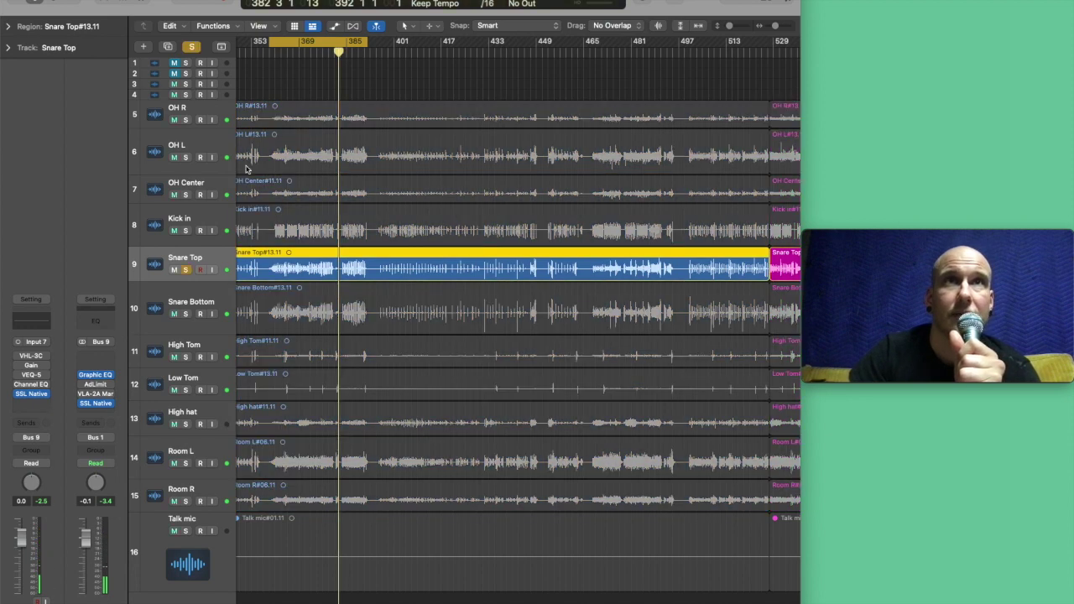
key("Return")
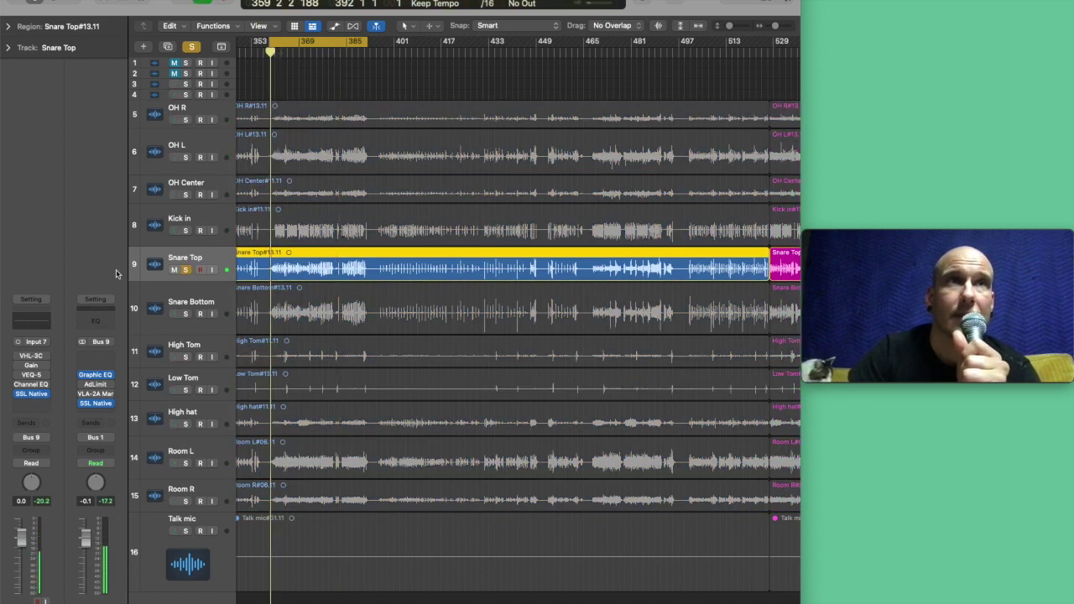
mouse_move(21, 399)
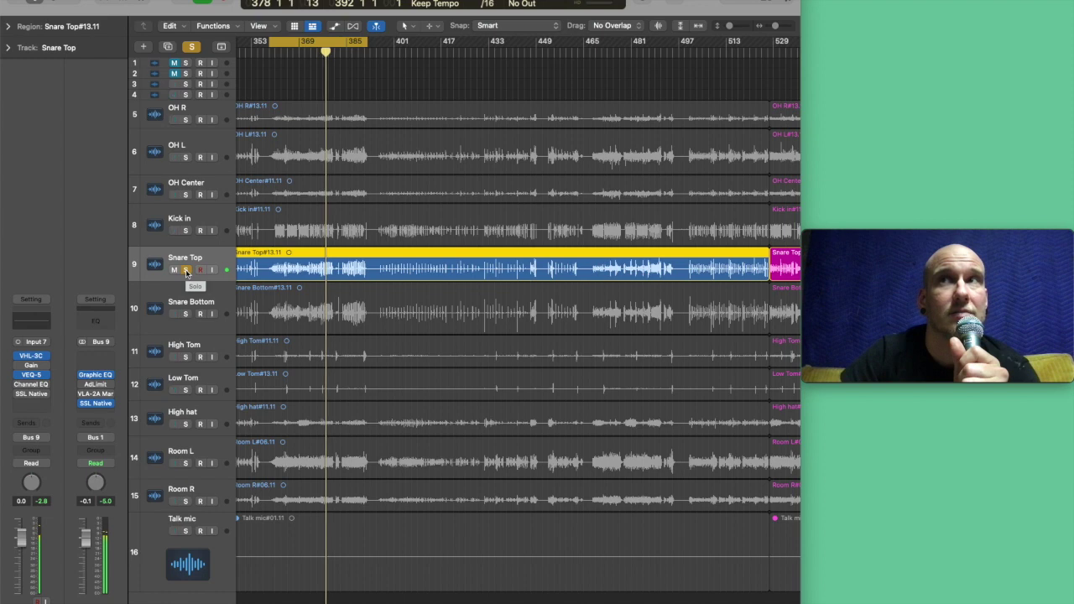
left_click(186, 270)
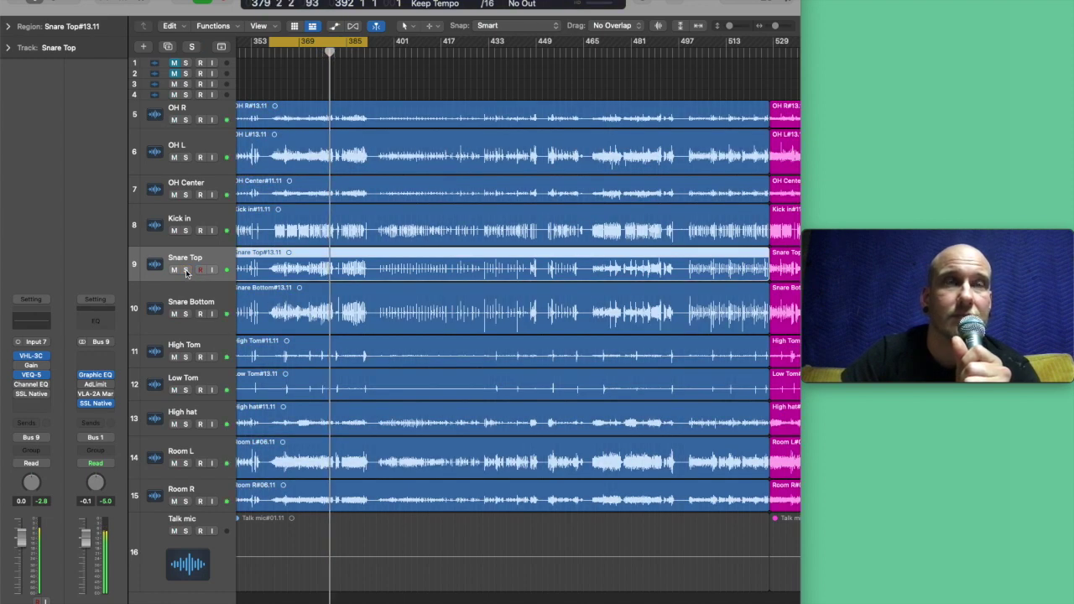
Step: Solo Snare Bottom, replay the loop's beginning, and audition it with SSL Native bypassed and VHL-3C and VEQ-5 active
left_click(184, 302)
left_click(185, 312)
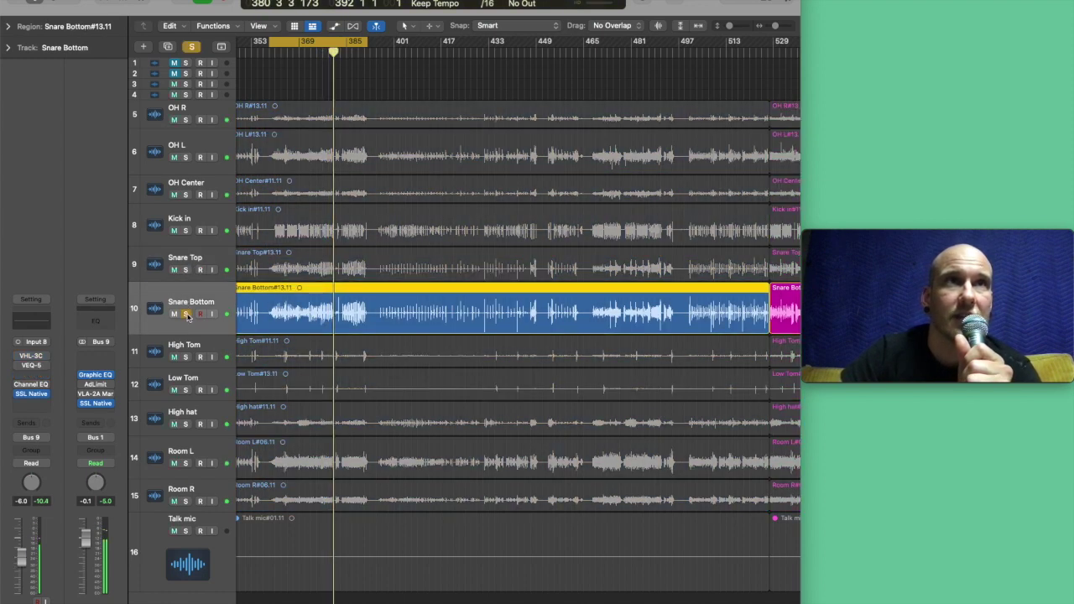
left_click(282, 53)
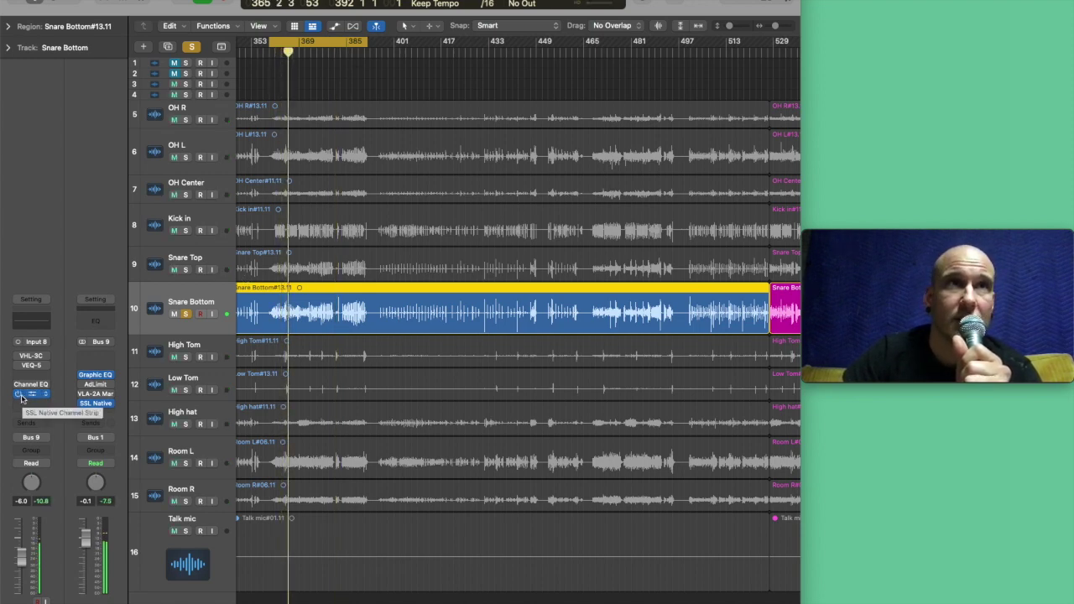
left_click(25, 373)
left_click(30, 355)
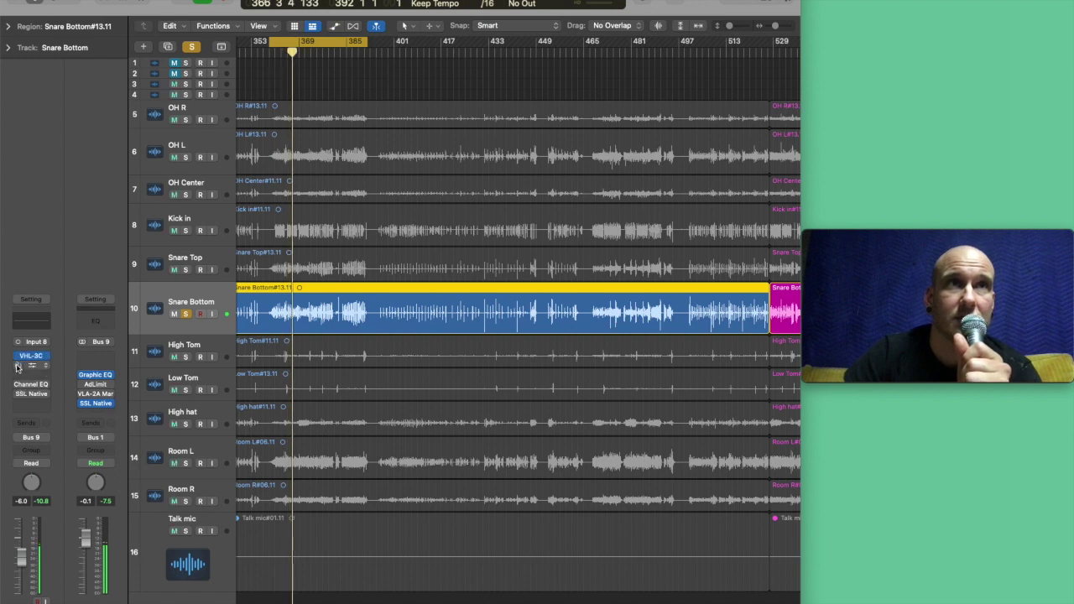
key("comma")
key("comma")
key("comma")
key("comma")
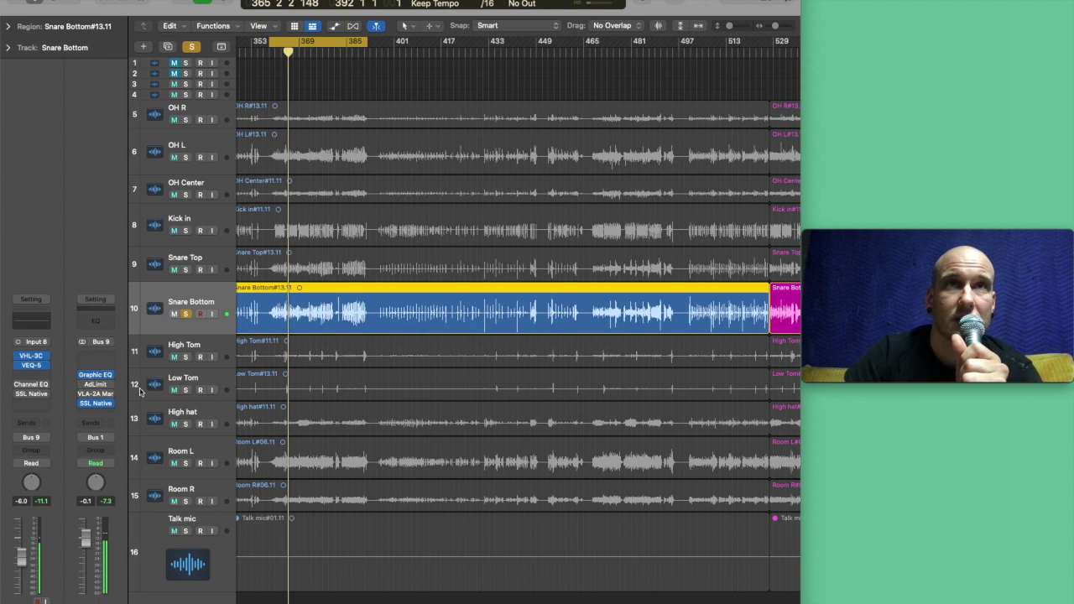
Step: Bypass VEQ-5 and VHL-3C on Snare Bottom and reactivate its SSL Native channel strip
left_click(17, 365)
left_click(17, 356)
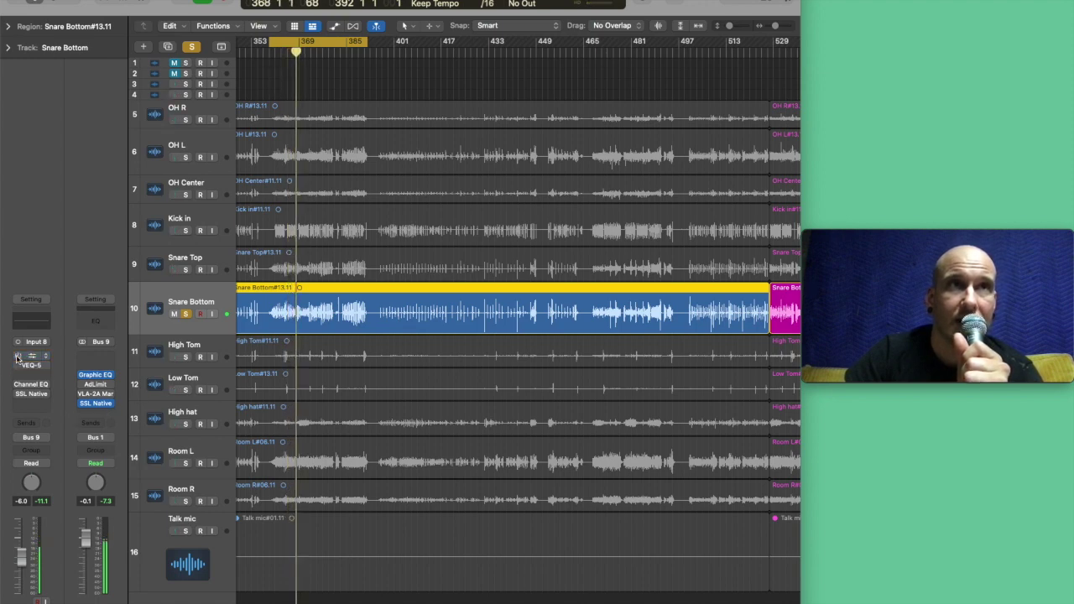
left_click(17, 393)
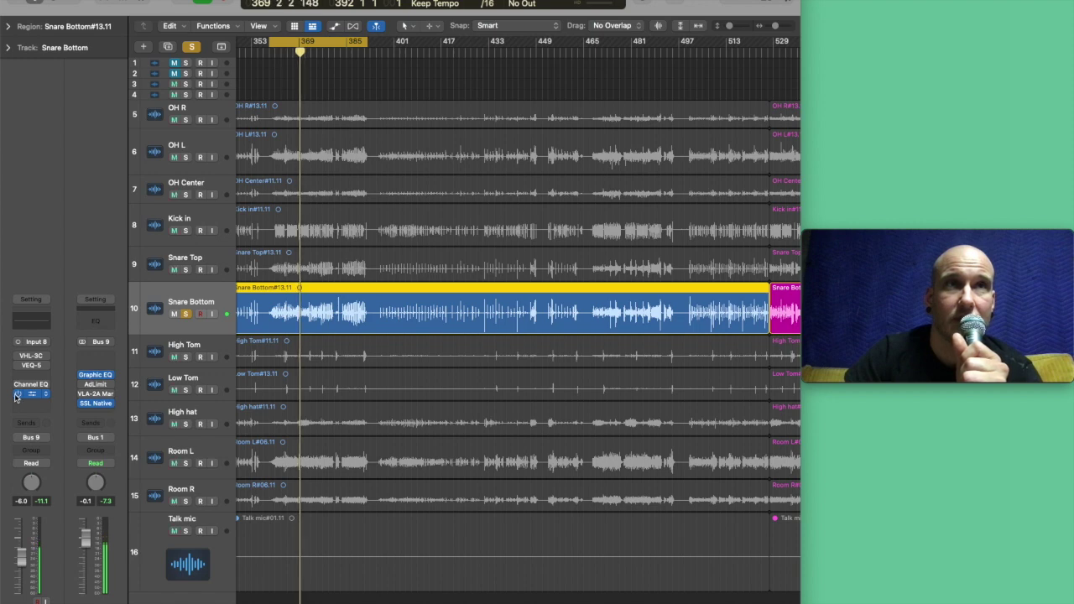
Step: Open Snare Bottom's SSL Native Channel Strip 2, set the gate threshold to -7.4 dB, and close the plug-in
mouse_move(95, 375)
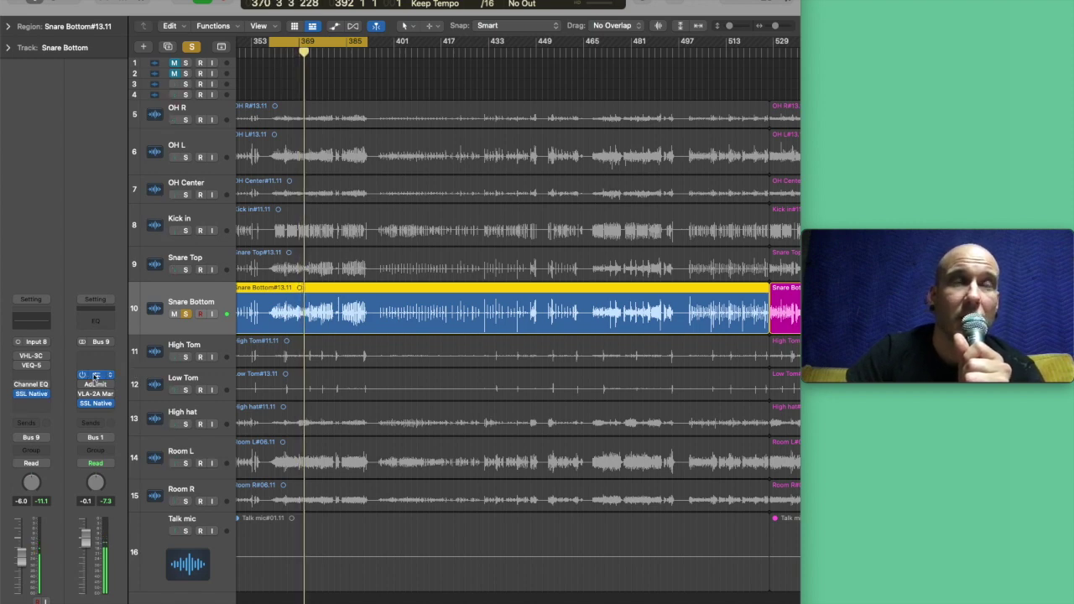
left_click(34, 395)
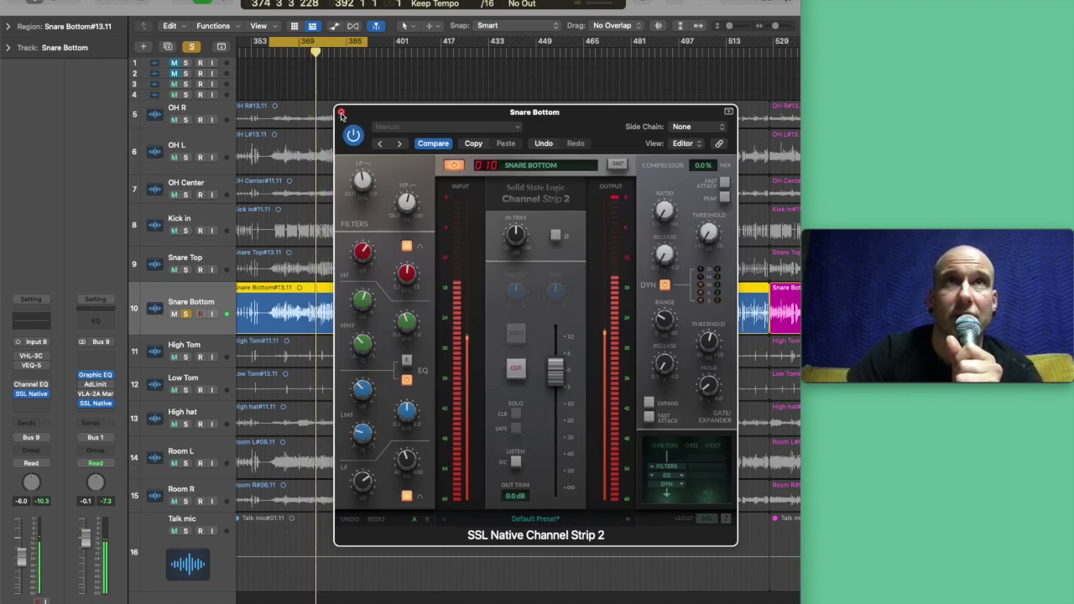
mouse_move(710, 338)
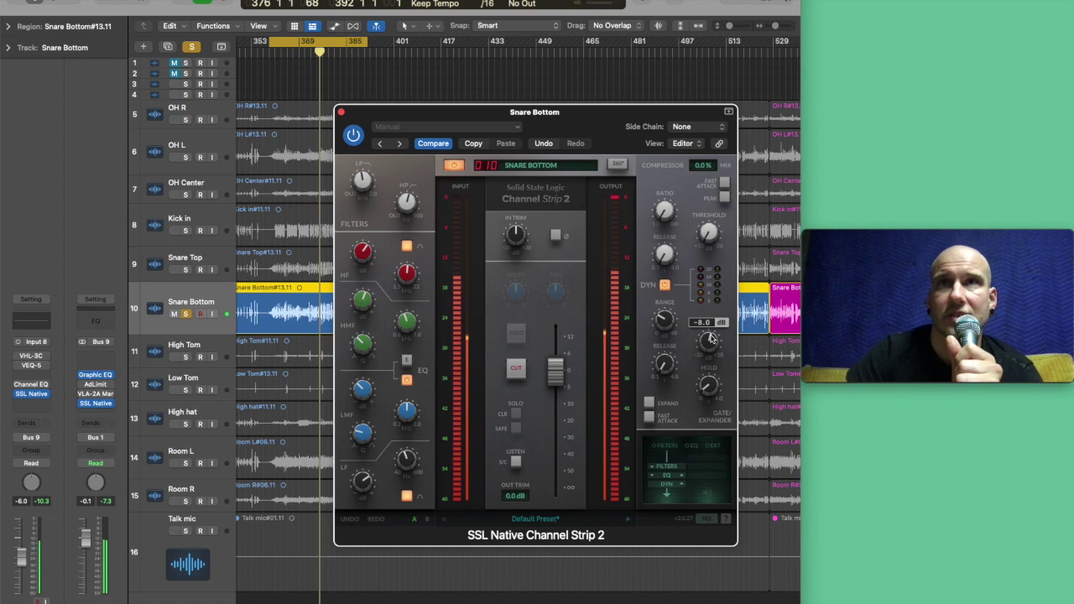
mouse_move(709, 338)
left_mouse_down()
mouse_move(719, 310)
mouse_move(716, 339)
left_mouse_up()
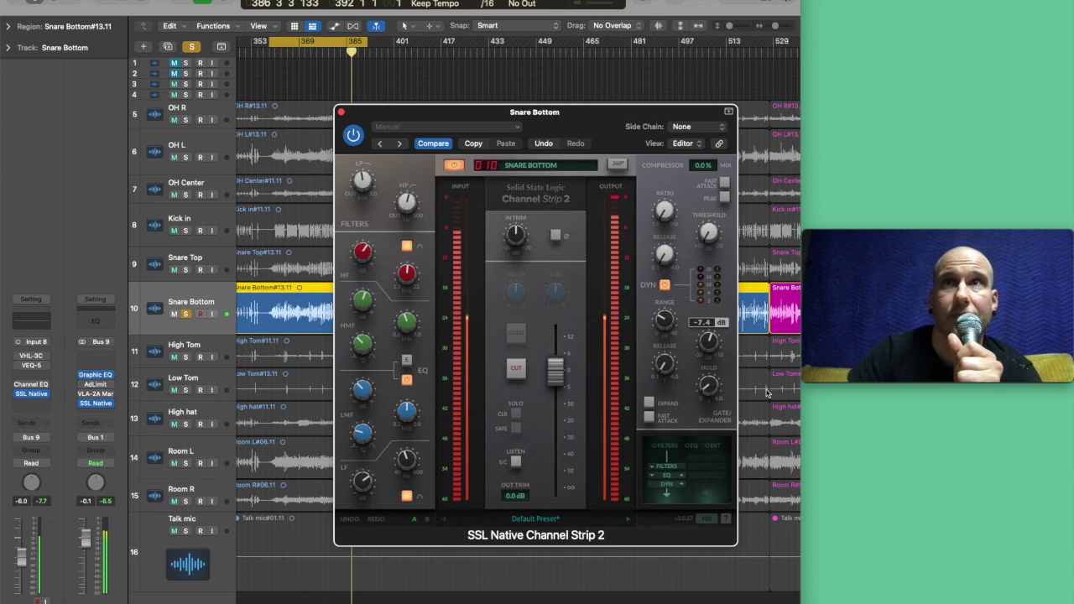
left_click(340, 112)
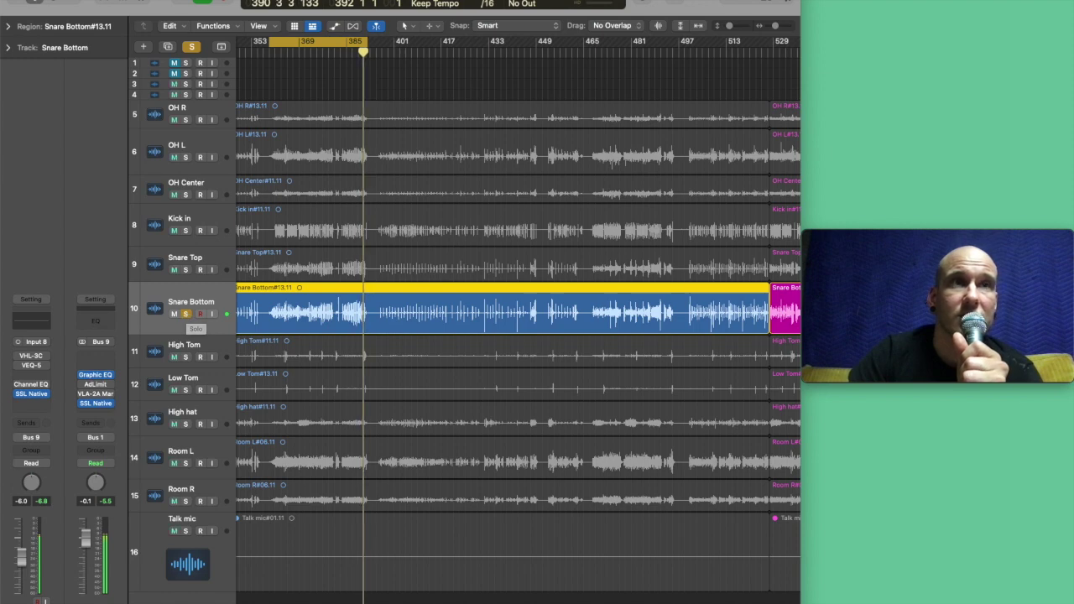
Step: Unsolo Snare Bottom, replay the full kit from the loop start, and bypass Graphic EQ on Bus 9 with SSL Native active
key("super+a")
key("space")
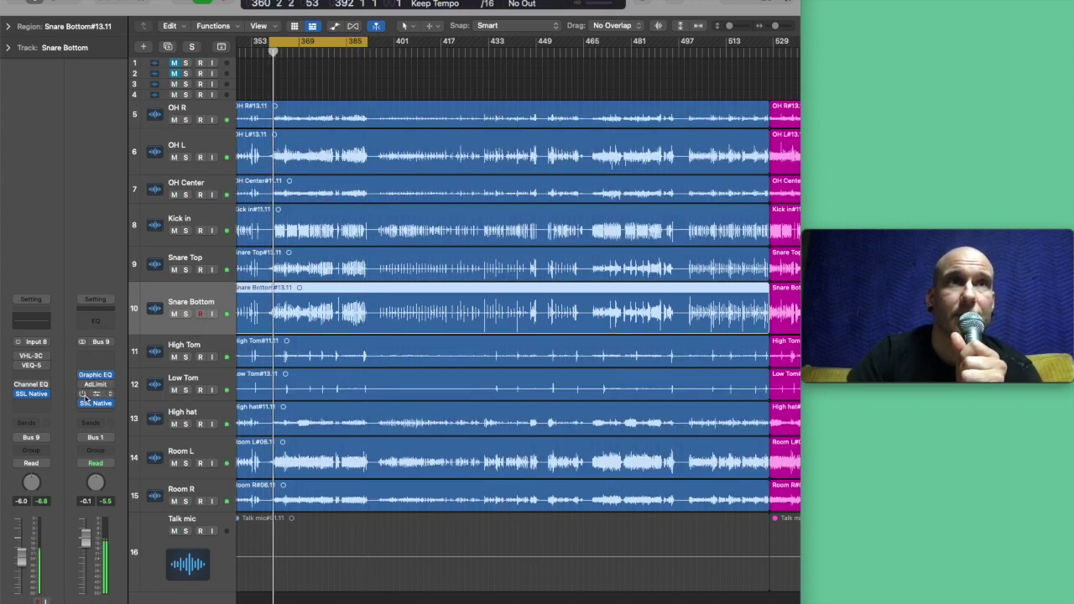
mouse_move(82, 374)
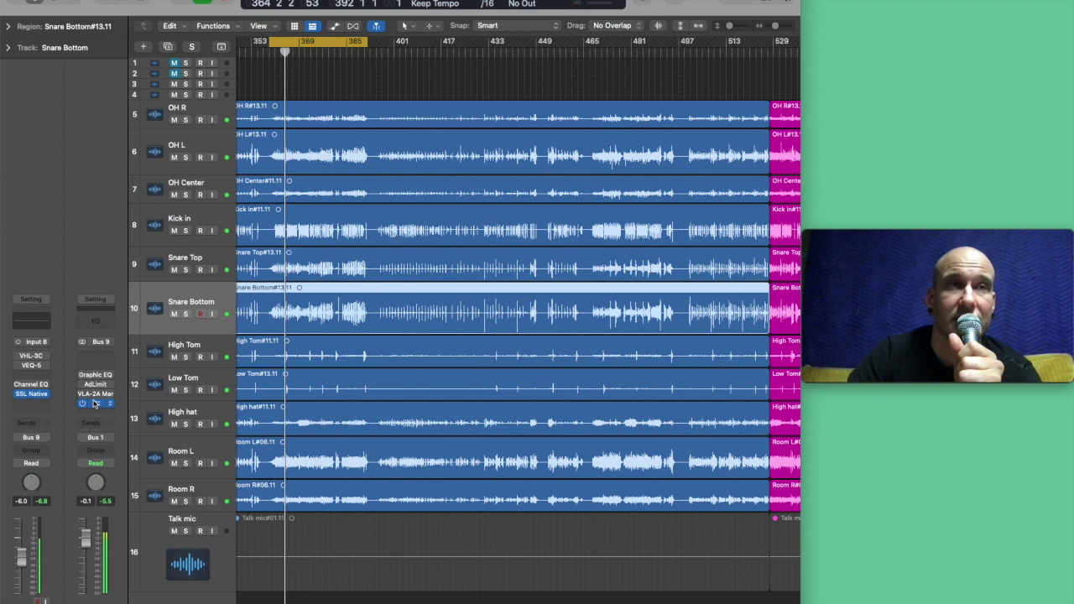
mouse_move(96, 395)
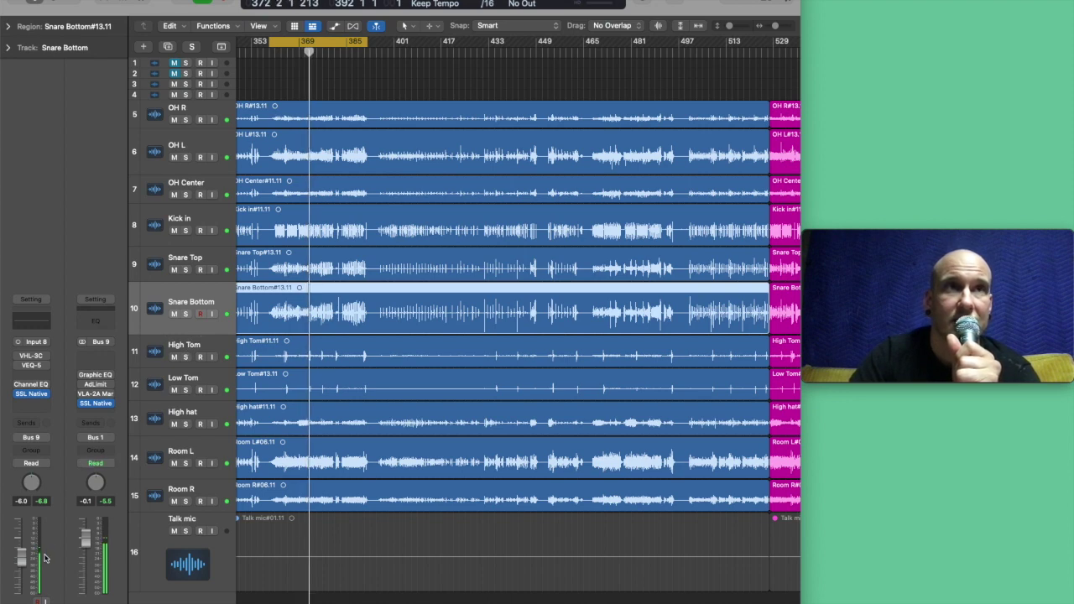
left_click_drag(14, 565, 16, 550)
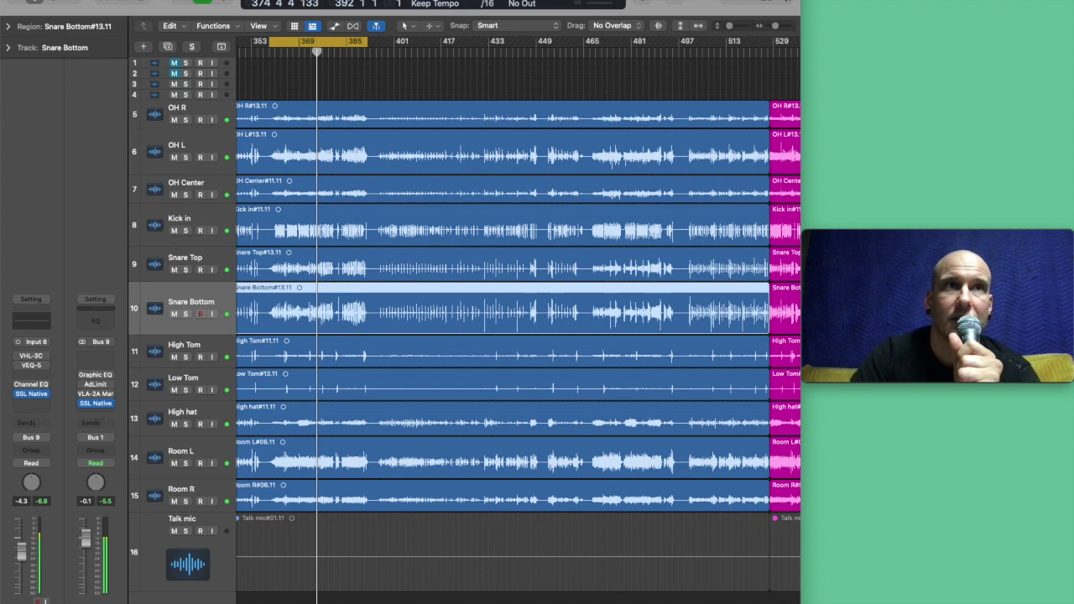
left_click(208, 258)
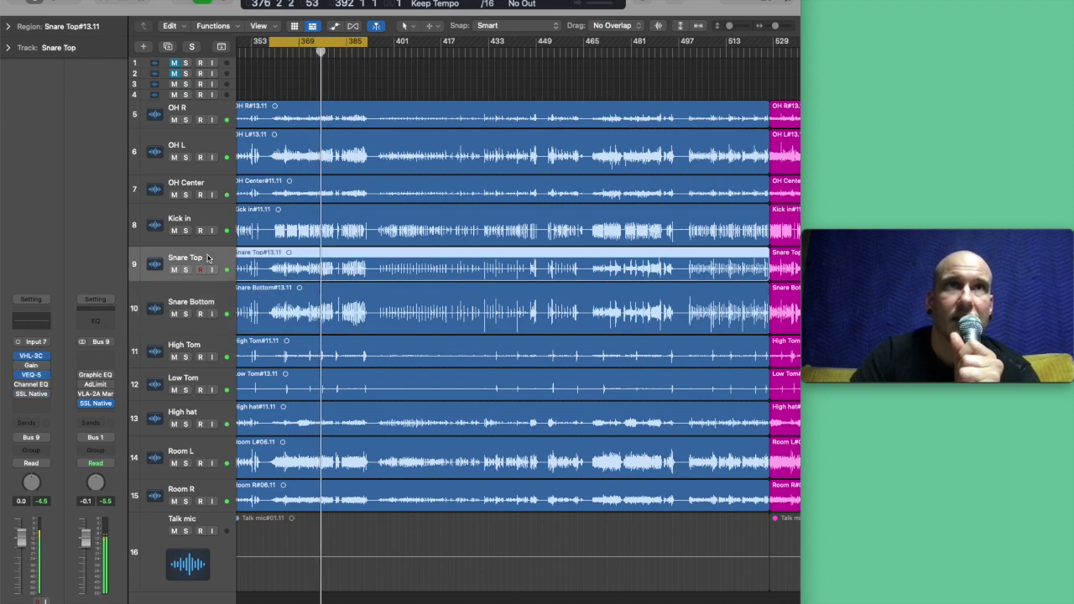
left_click(191, 300)
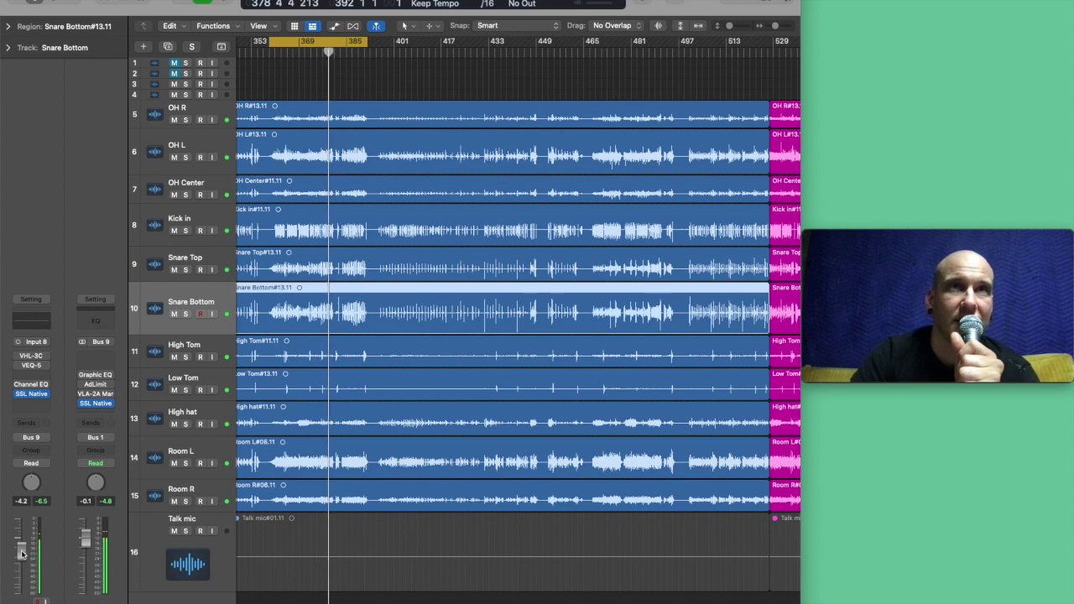